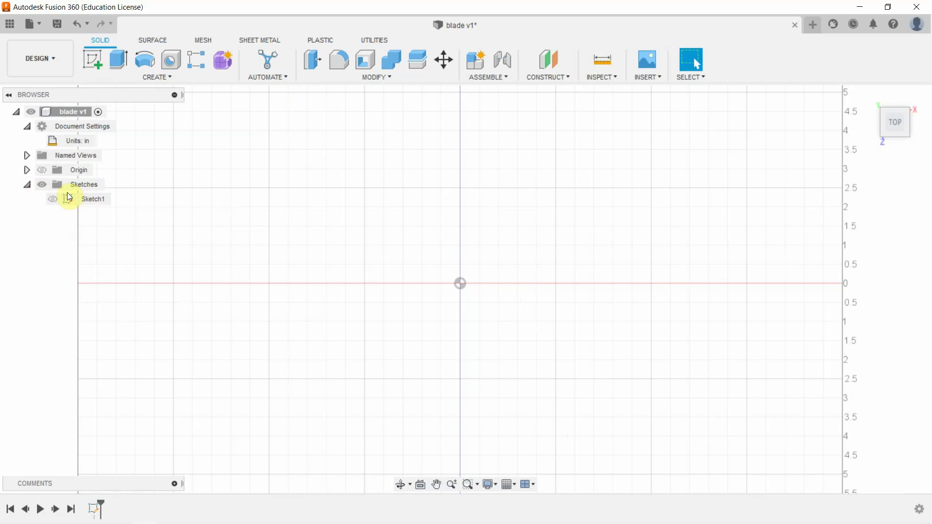
Open Sketch1 for editing, showing its 6.00 × 3.00 rectangle, diagonal line and Ø1.00 circle
click(77, 199)
click(92, 199)
key(Escape)
double_click(62, 199)
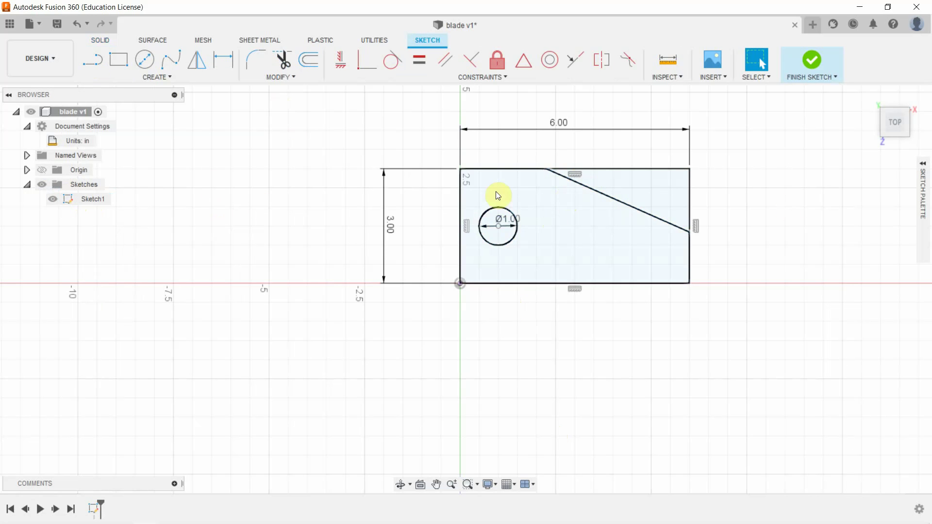
click(608, 196)
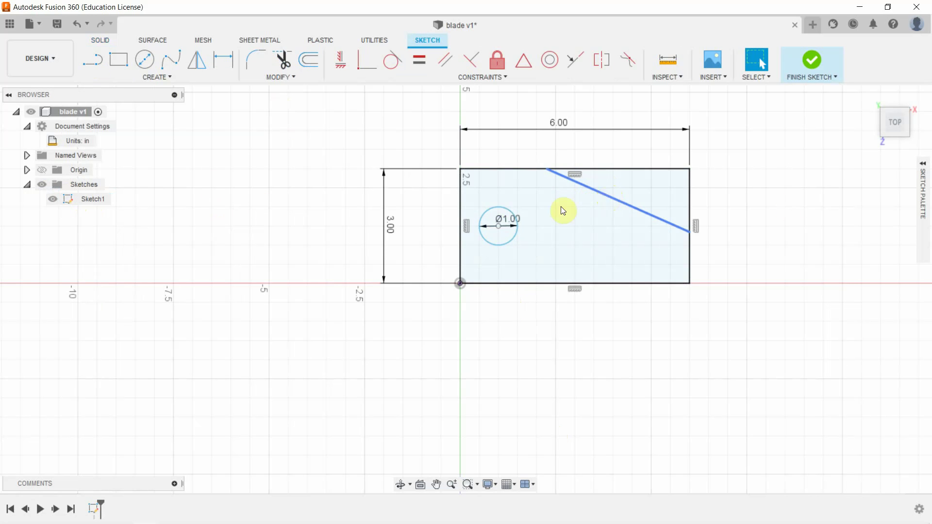
key(Escape)
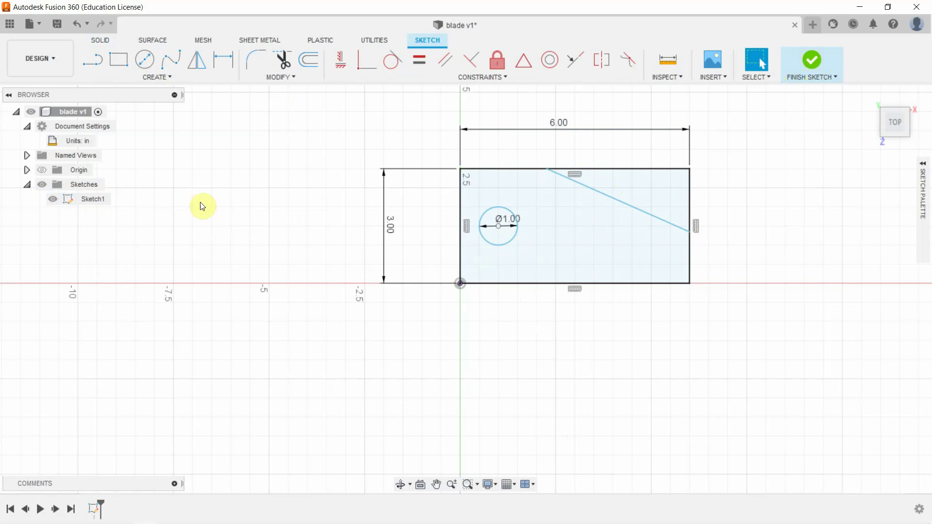
Start a Save As DXF export of Sketch1 and clear 'box' from the reused file name
right_click(89, 202)
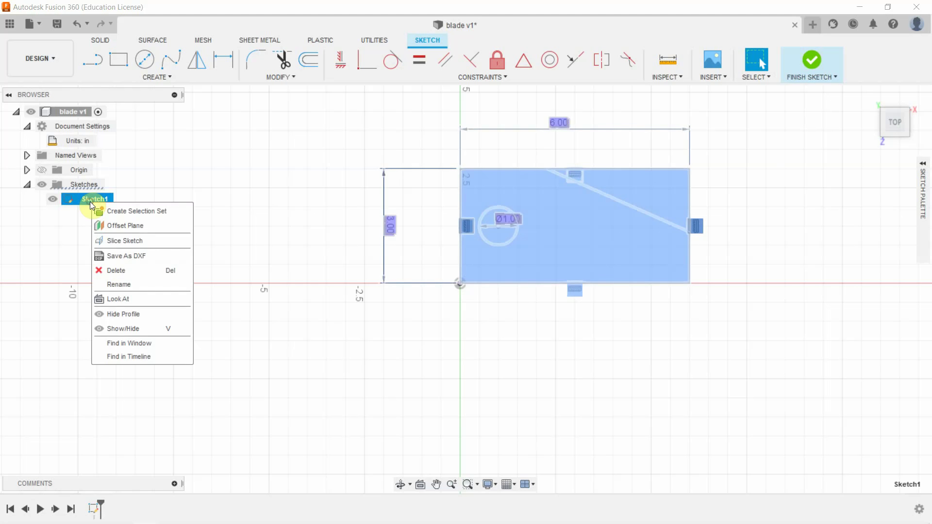
click(150, 257)
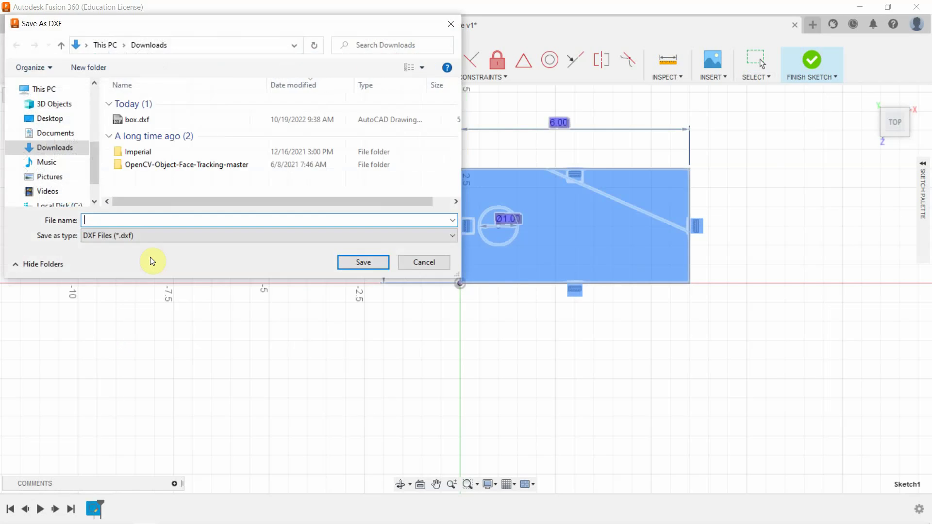
click(135, 121)
double_click(97, 220)
click(97, 221)
double_click(97, 221)
click(98, 220)
double_click(95, 221)
key(BackSpace)
Name the export blade.dxf, save it, and save the design as blade v1
text(blade.dxf)
key(Return)
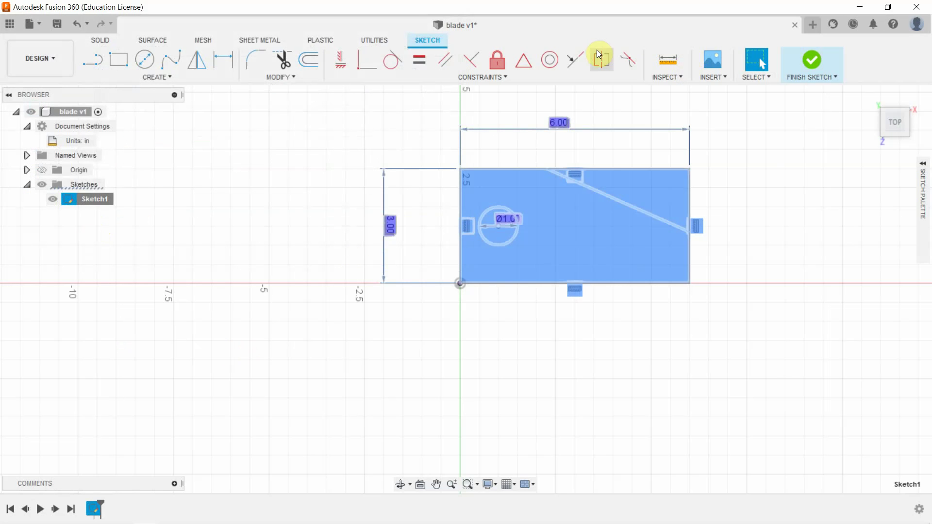
key(ctrl+s)
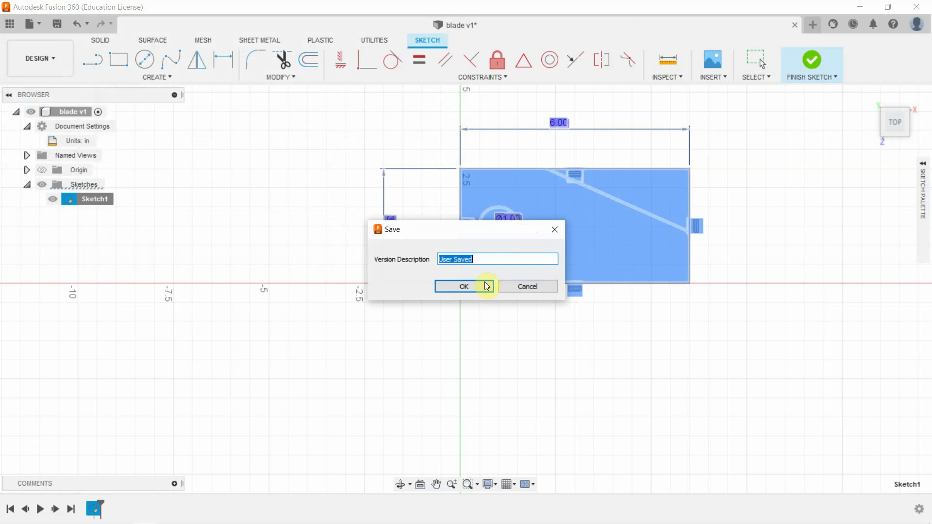
click(484, 288)
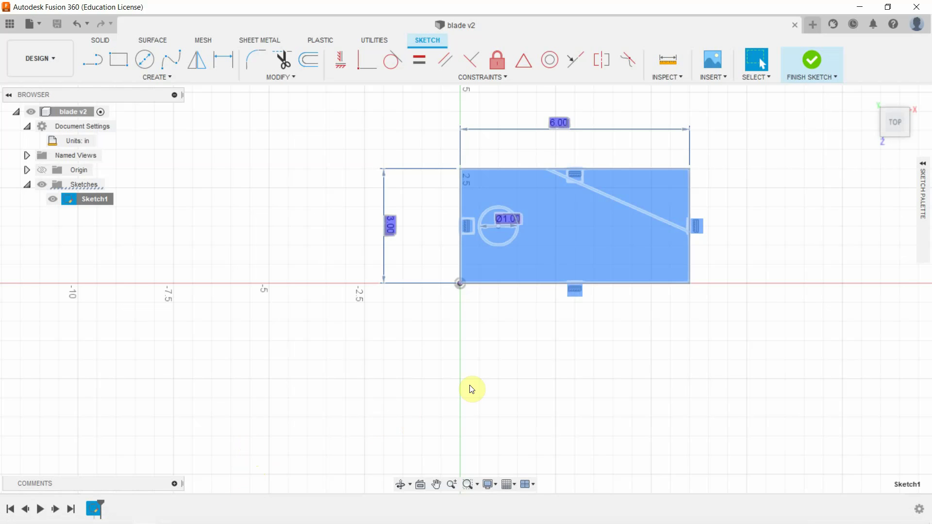
Launch Inkscape from the Start menu so a blank new document opens
click(8, 518)
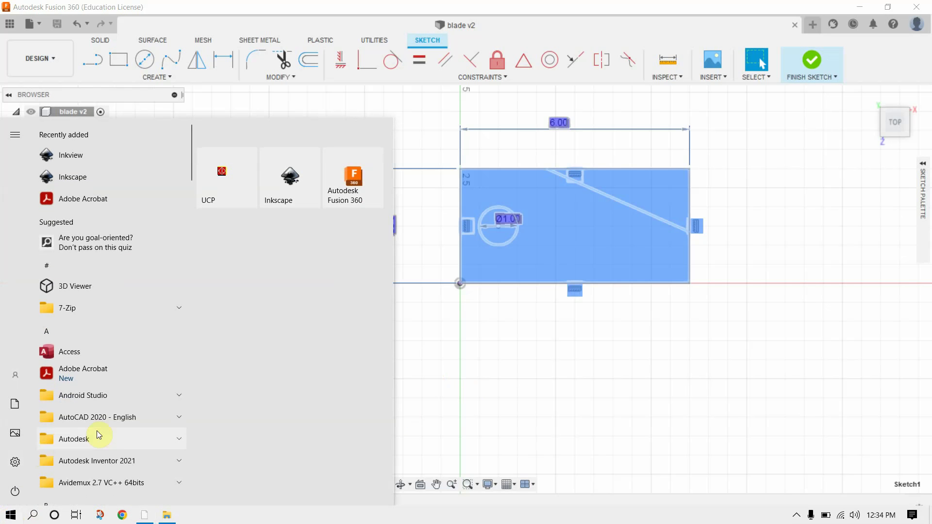
click(287, 193)
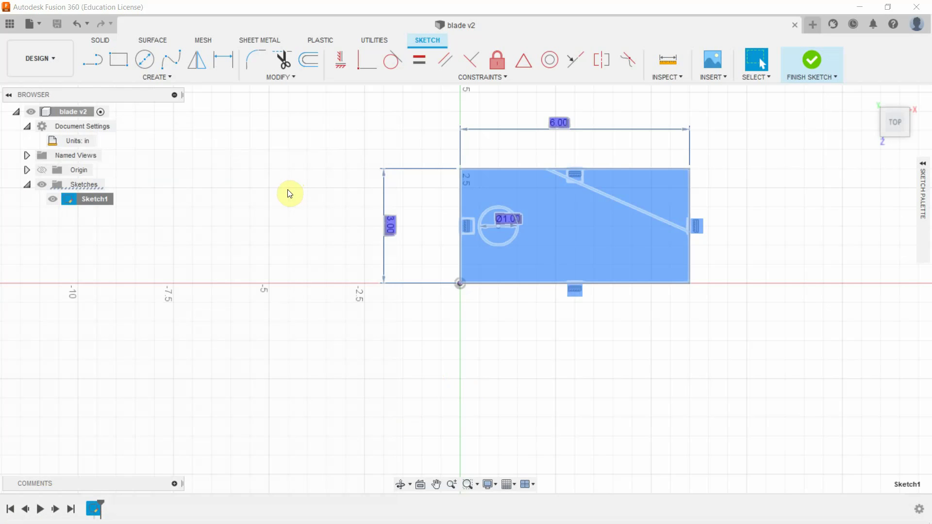
mouse_move(17, 517)
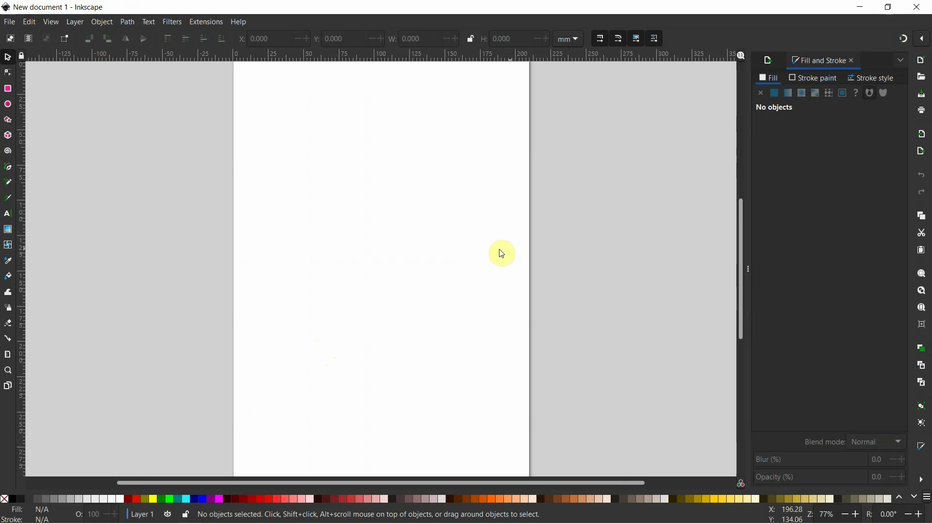
scroll(640, 313, up, 2)
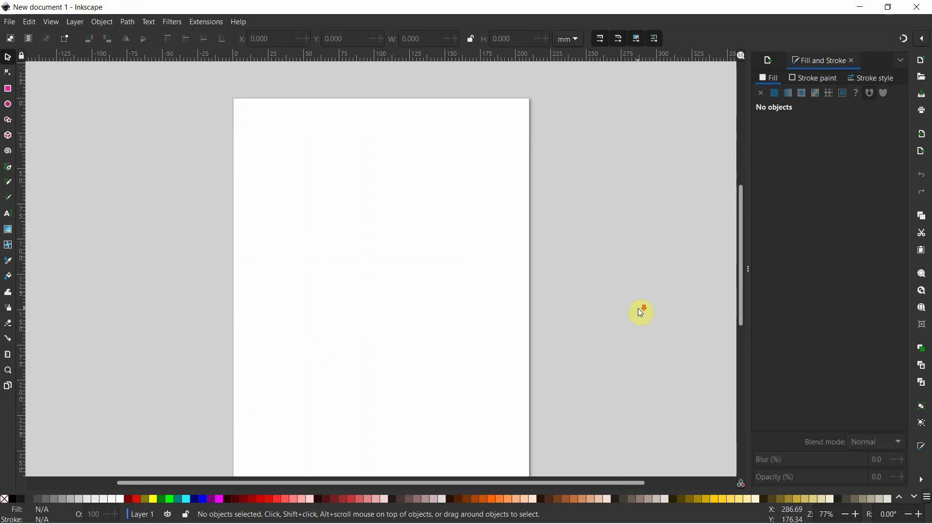
scroll(638, 309, down, 2)
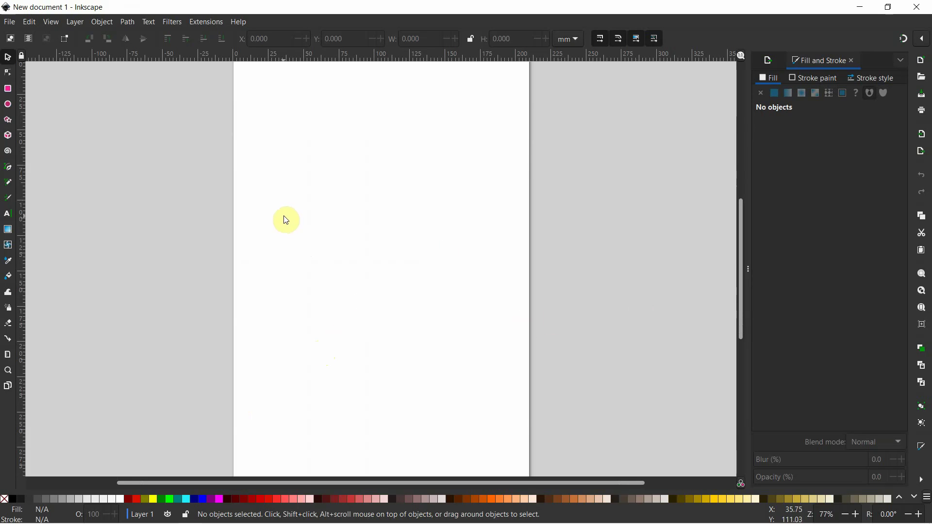
click(9, 22)
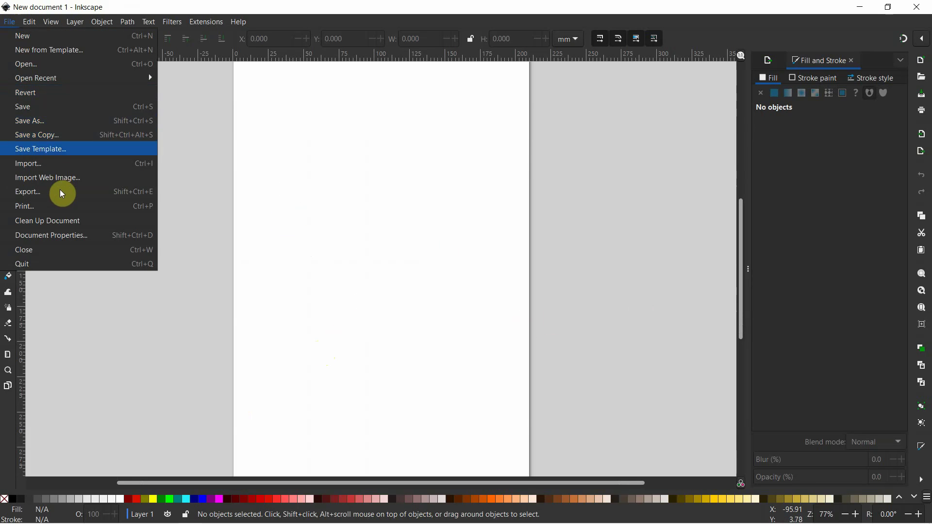
click(77, 233)
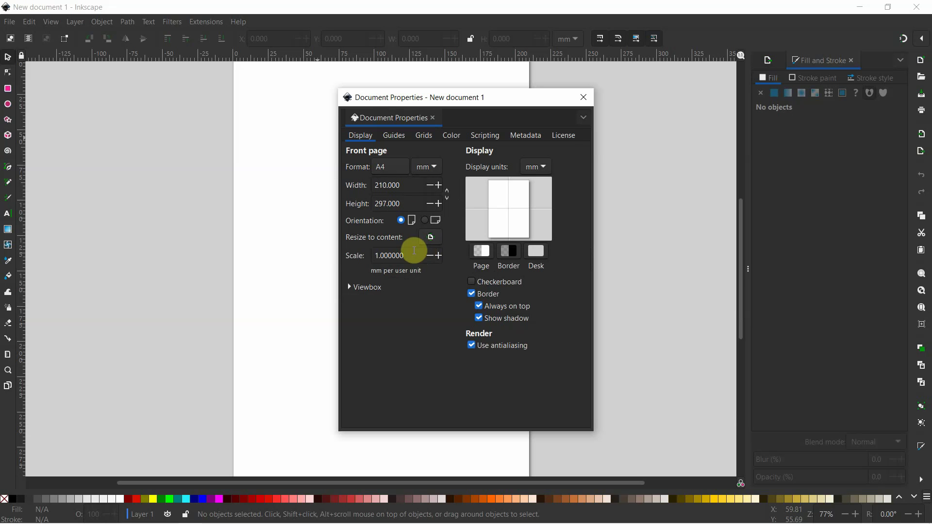
click(583, 98)
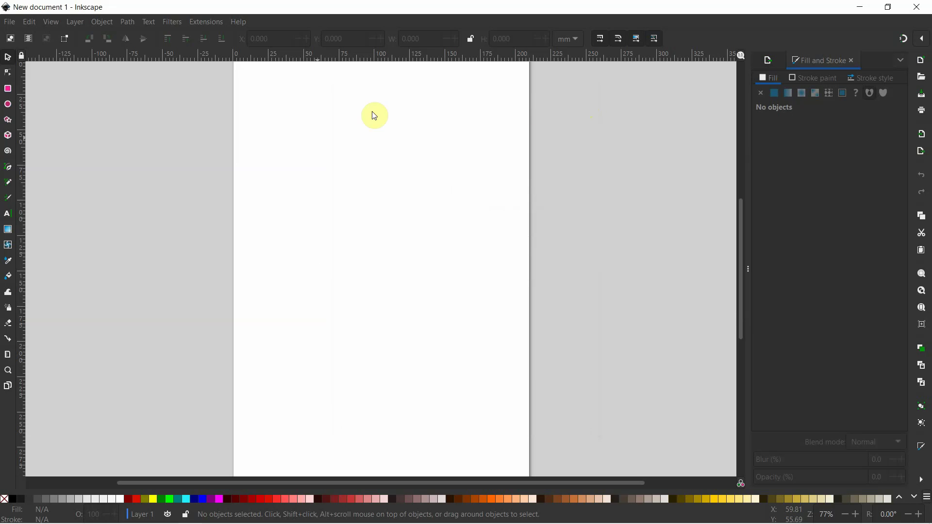
Import blade.dxf from Downloads with scaling read from file, as editable objects
click(12, 22)
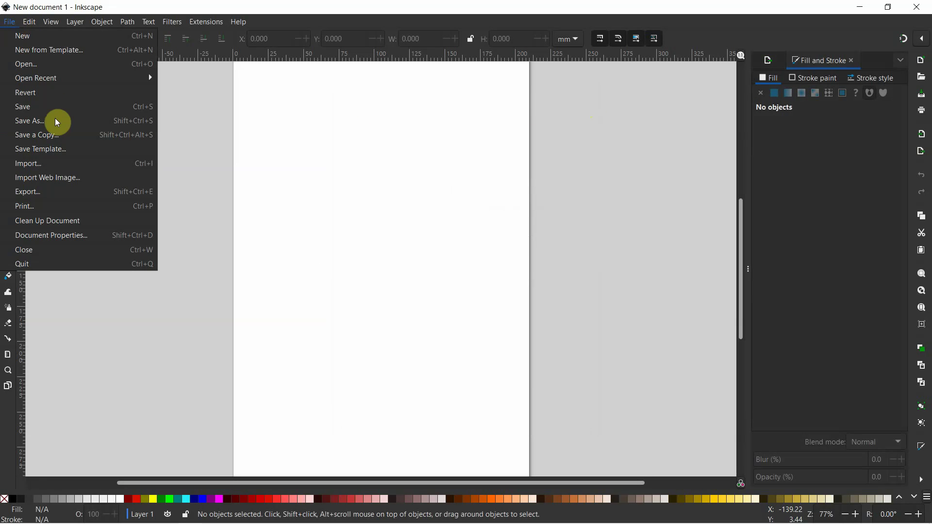
click(59, 168)
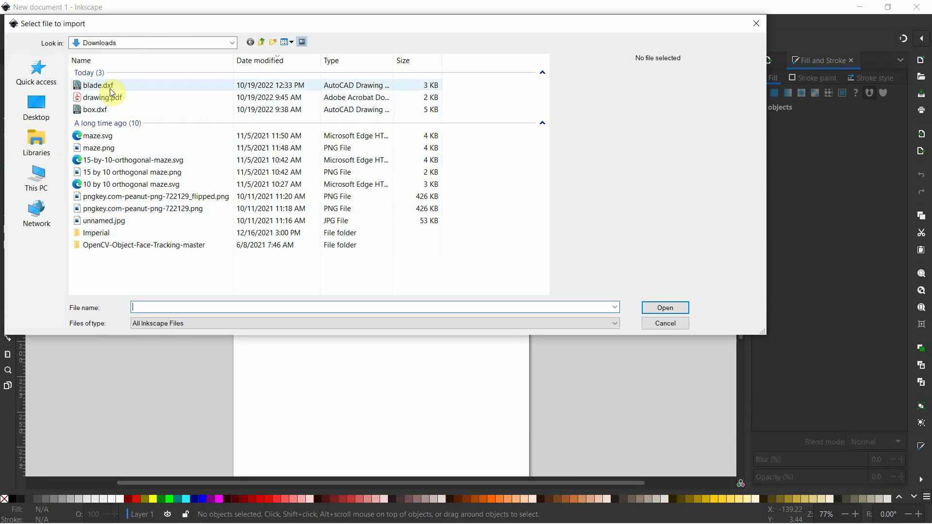
click(111, 89)
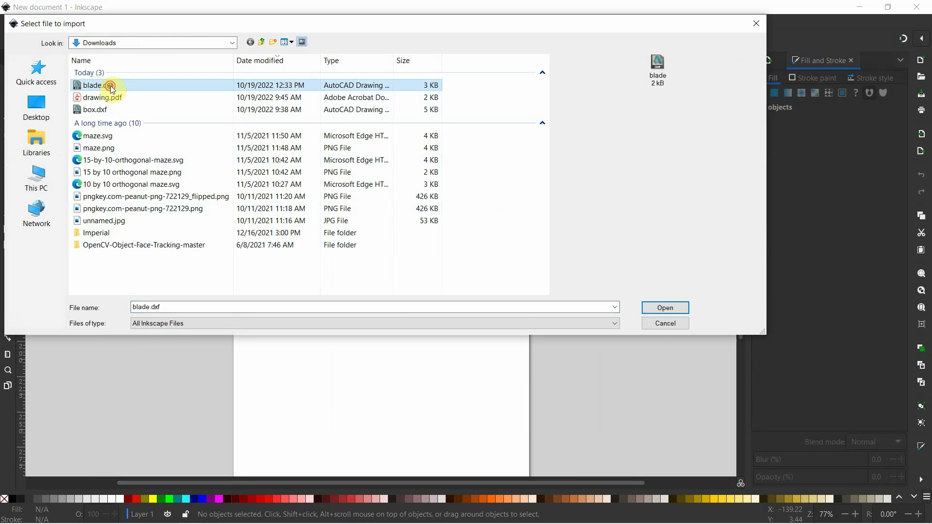
double_click(113, 90)
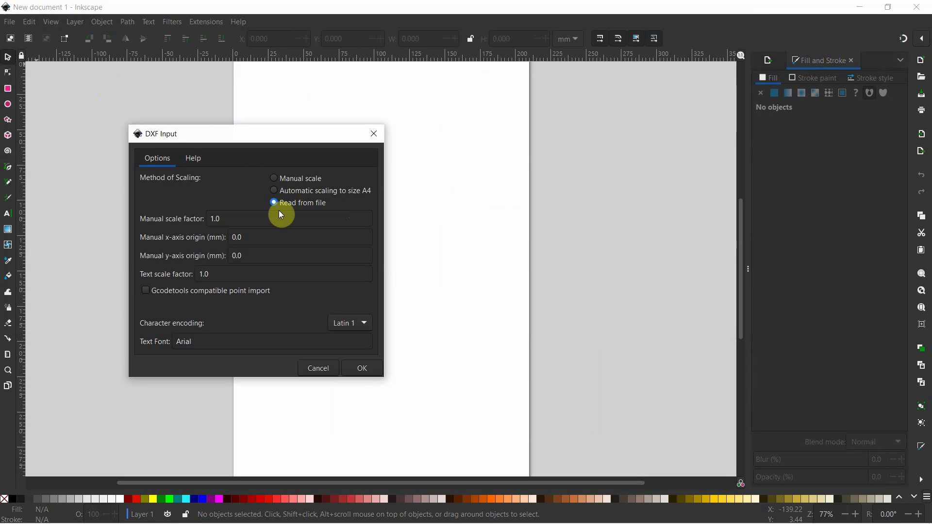
click(365, 368)
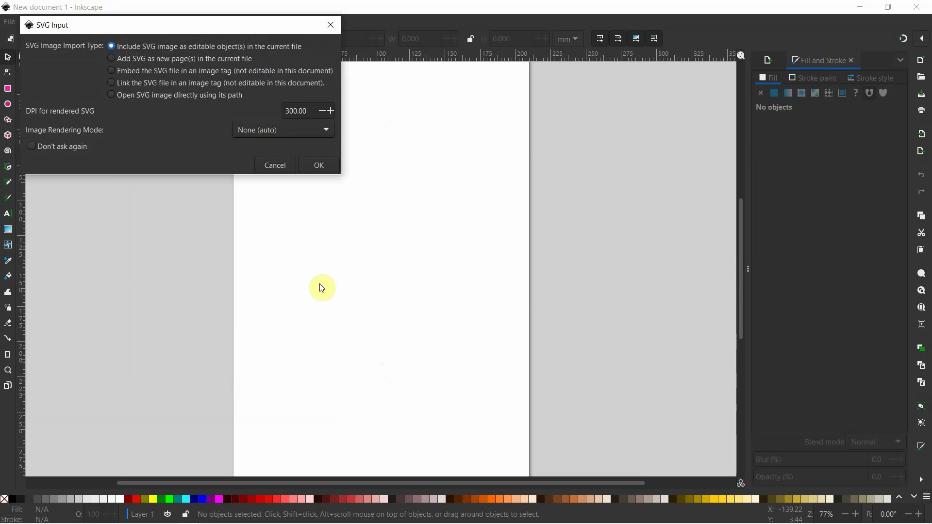
click(319, 170)
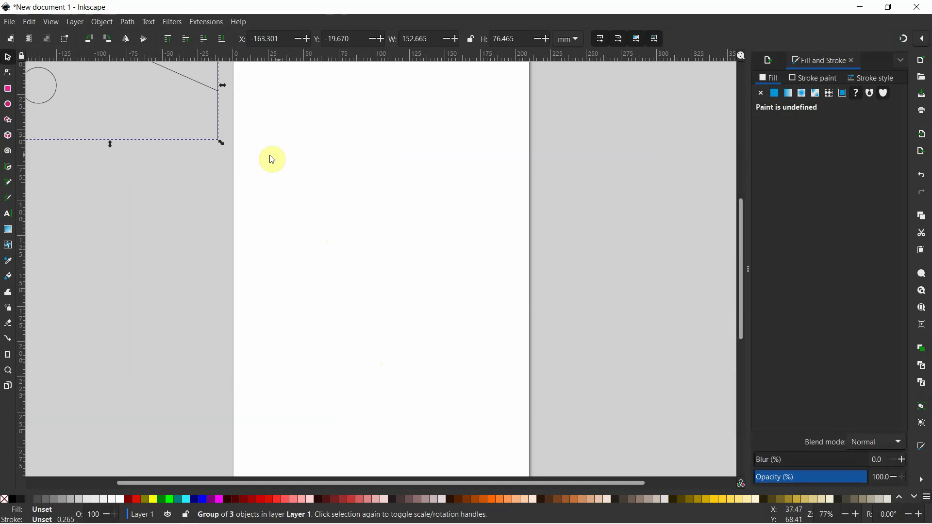
Move the blade group onto the page and rubber-band select the whole drawing
scroll(207, 165, up, 8)
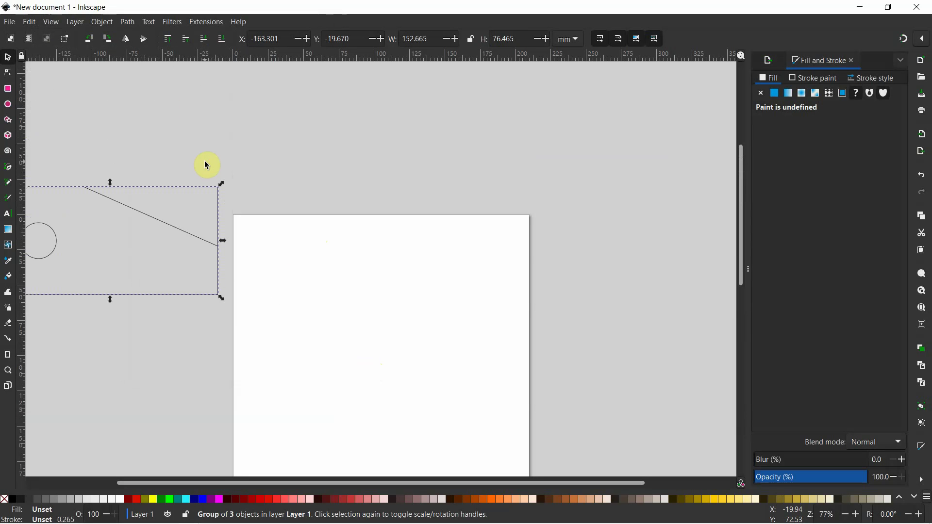
scroll(208, 163, down, 2)
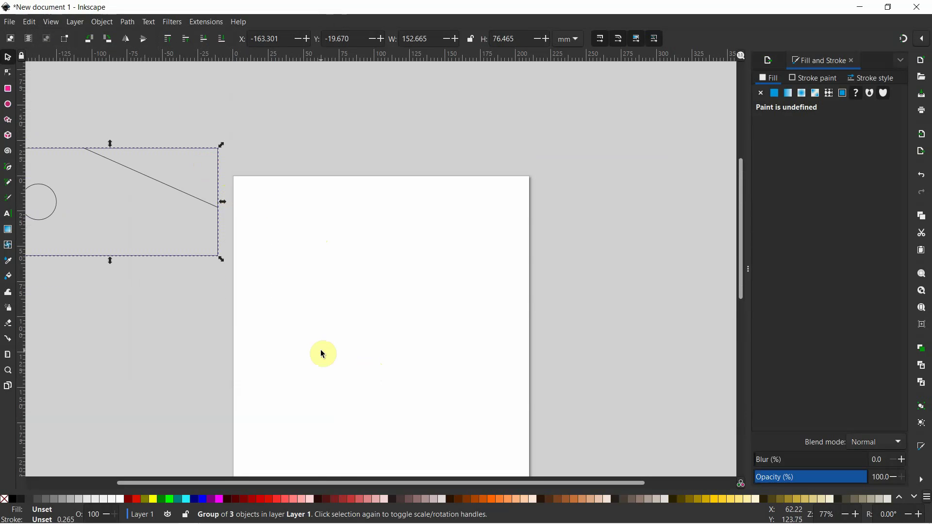
drag(330, 482, 265, 482)
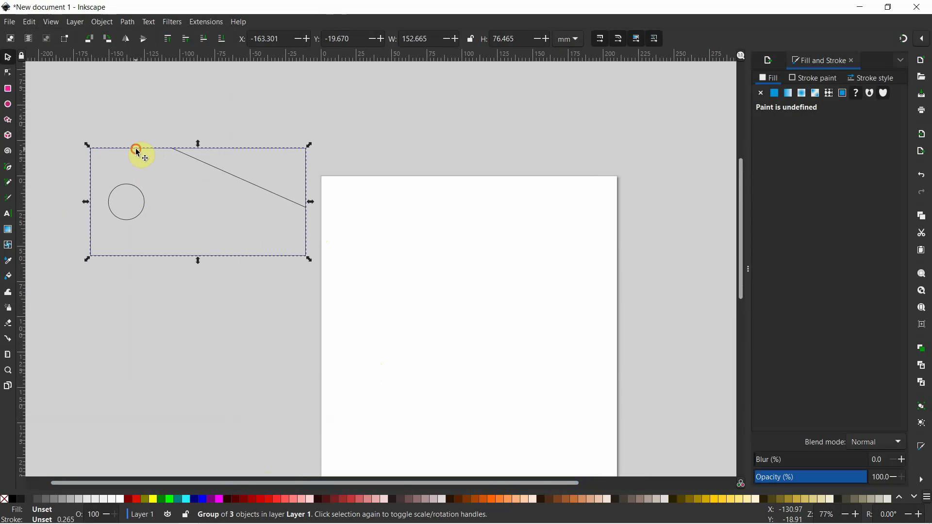
drag(138, 153, 410, 226)
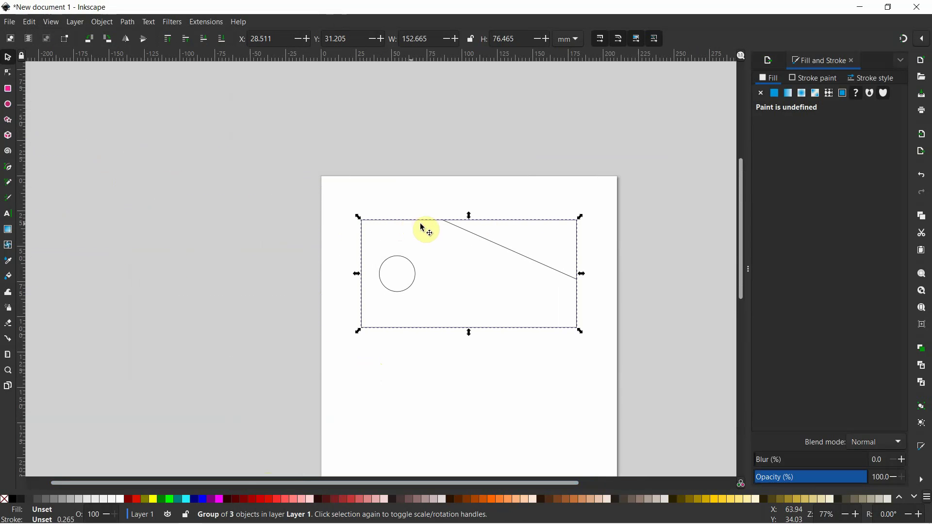
click(577, 191)
drag(311, 152, 599, 358)
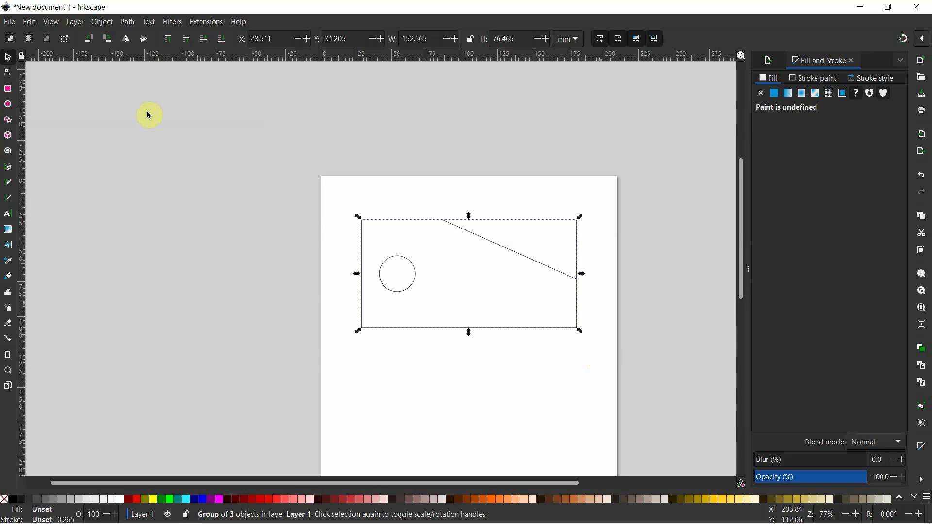
Ungroup the blade drawing into three paths and confirm no groups remain
click(102, 22)
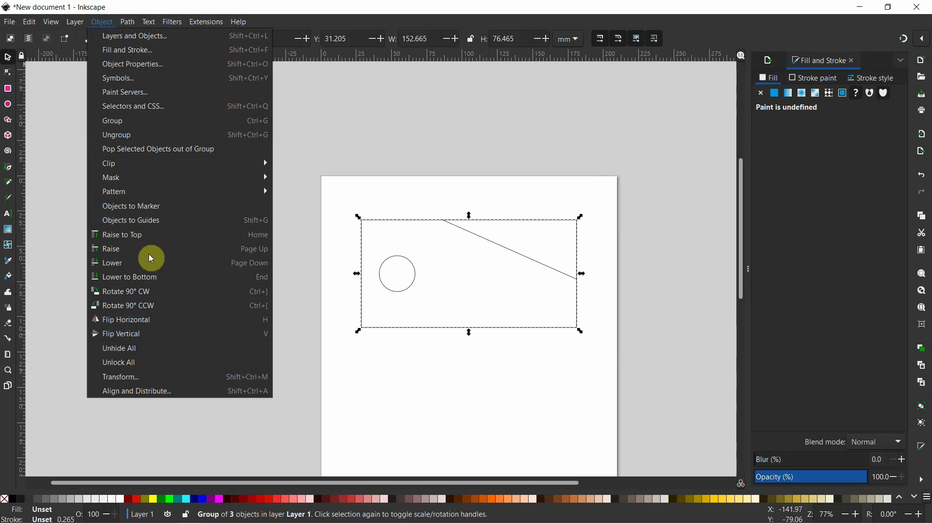
click(137, 141)
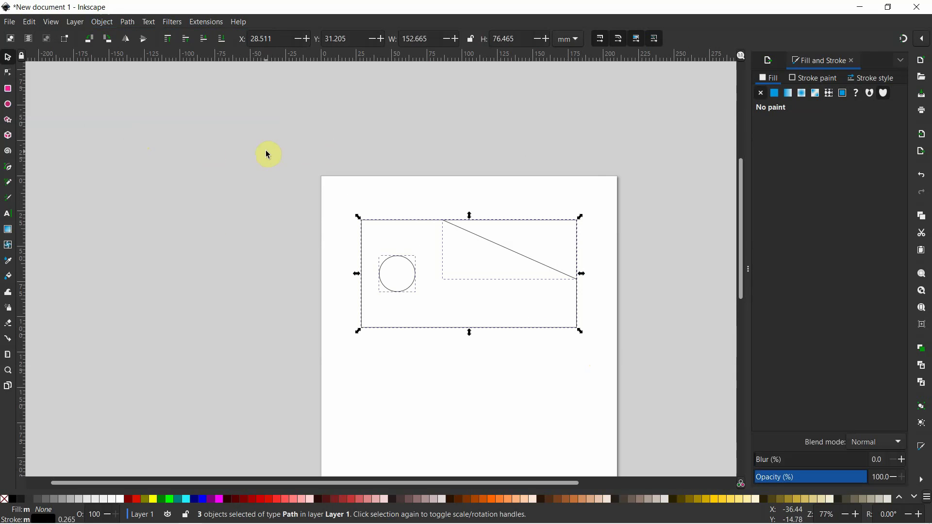
click(201, 124)
drag(197, 119, 614, 376)
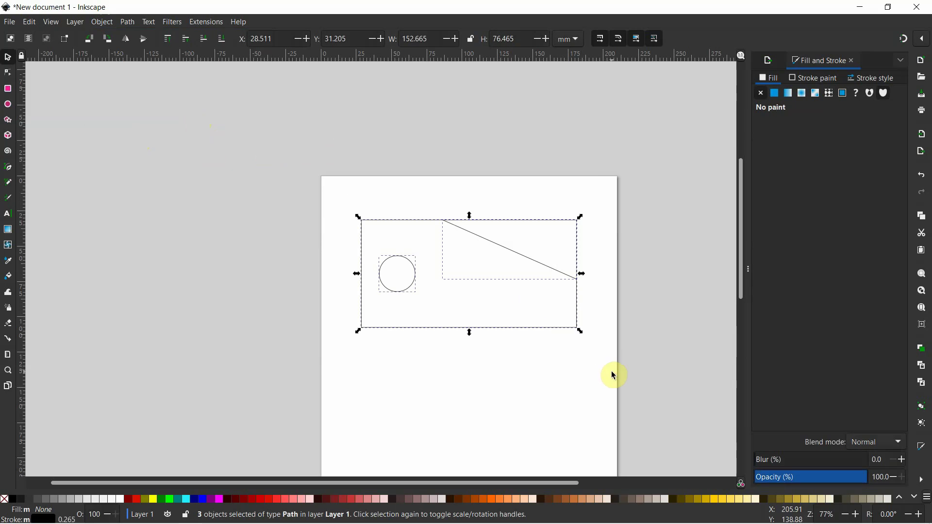
click(102, 22)
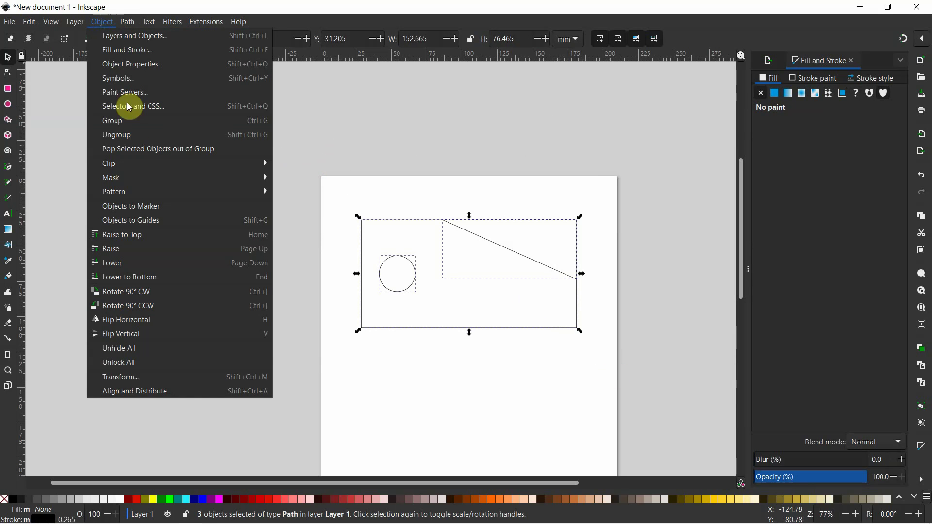
click(140, 139)
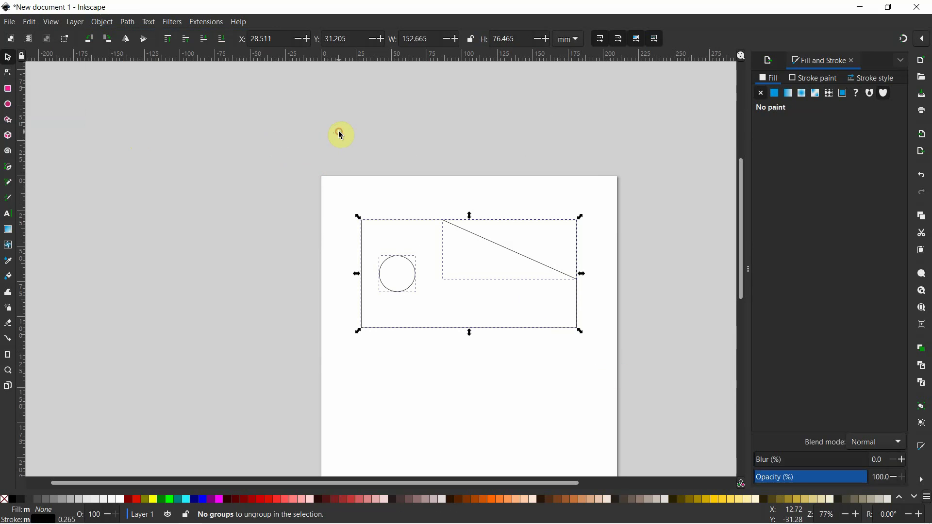
click(340, 135)
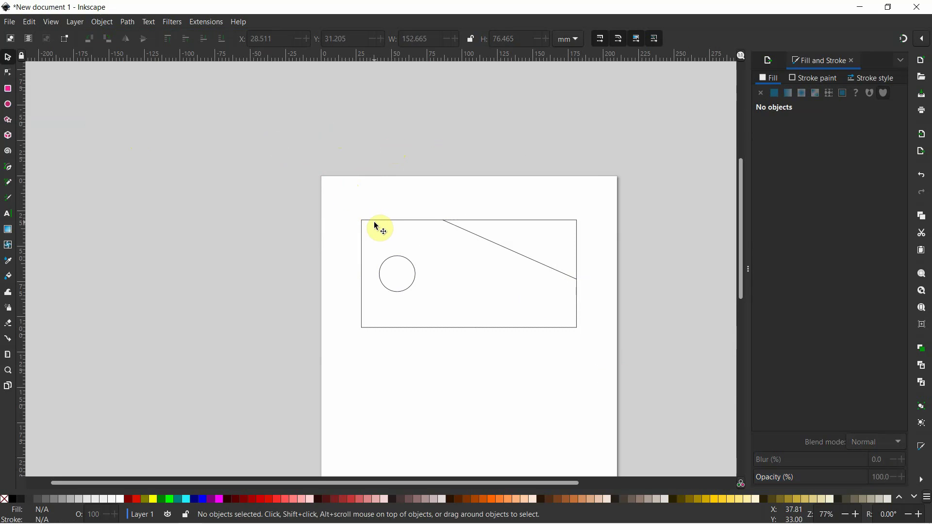
Select the rectangle, circle and diagonal line paths and open the Fill and Stroke dialog
drag(338, 196, 596, 348)
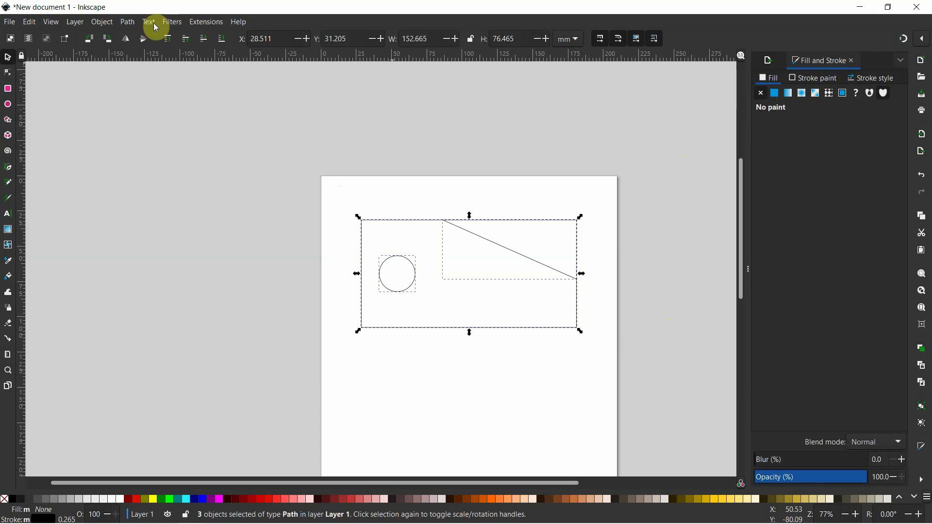
click(128, 24)
click(118, 21)
click(99, 23)
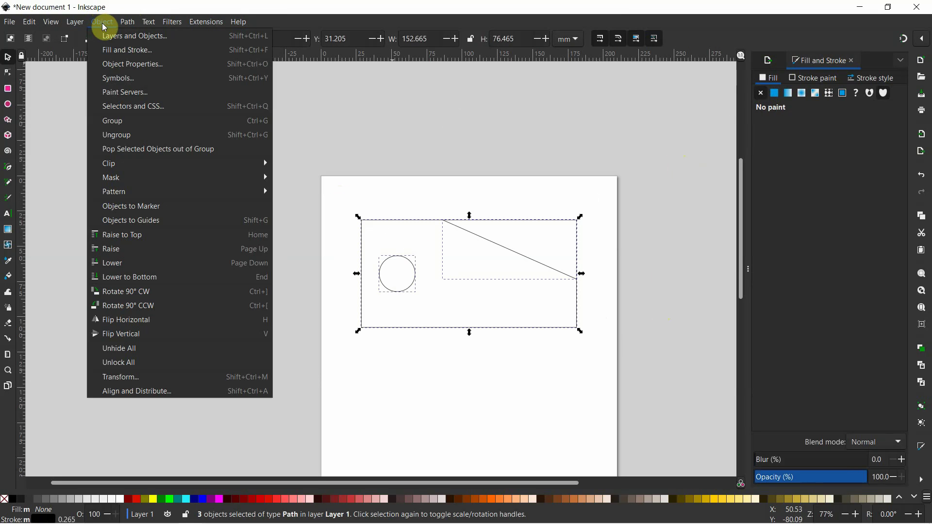
click(109, 50)
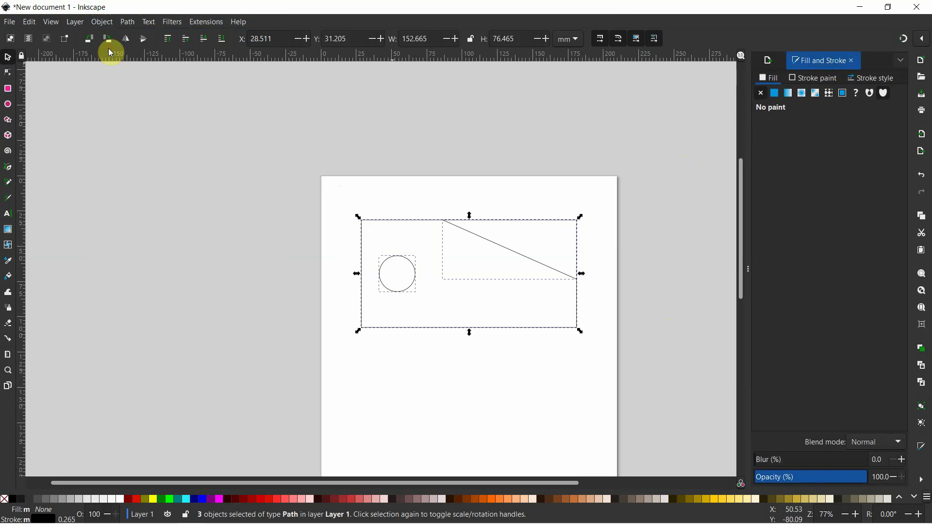
click(617, 33)
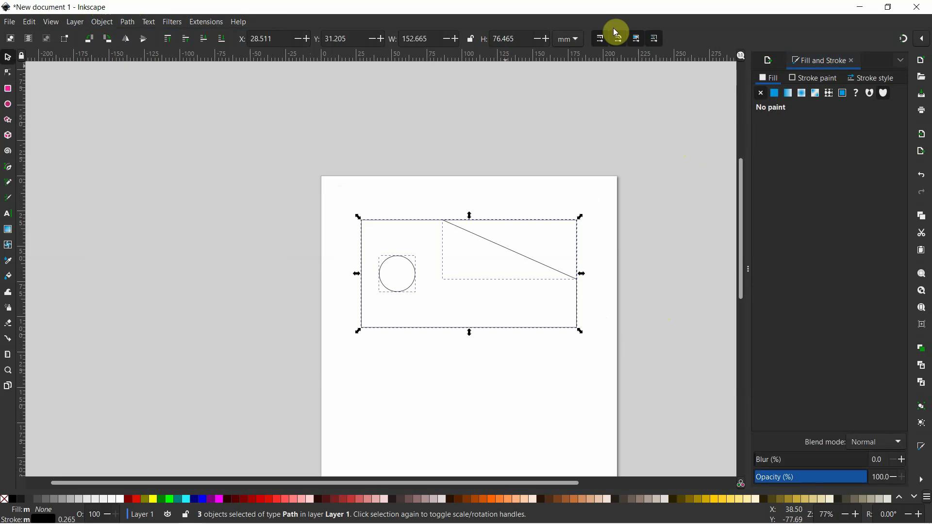
Set the three paths' stroke paint to RGB with R 255, making it ff0000ff
click(806, 78)
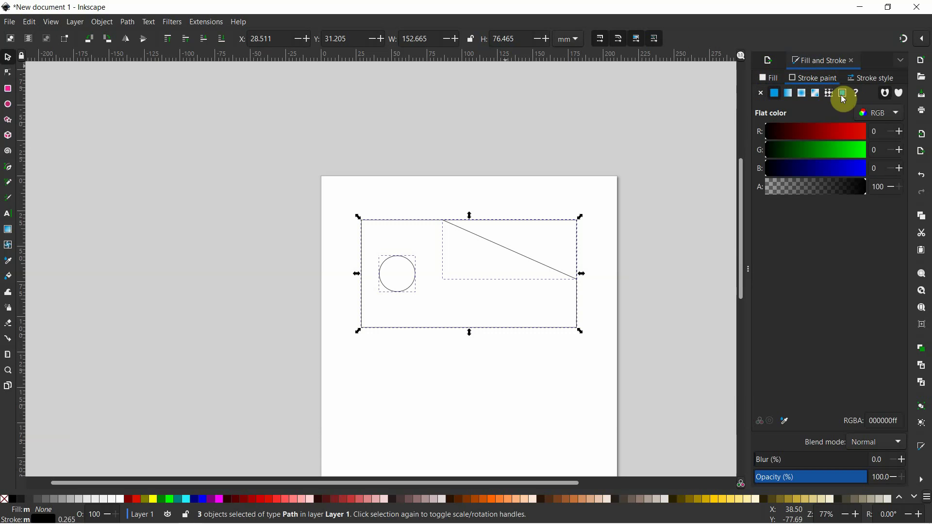
click(886, 117)
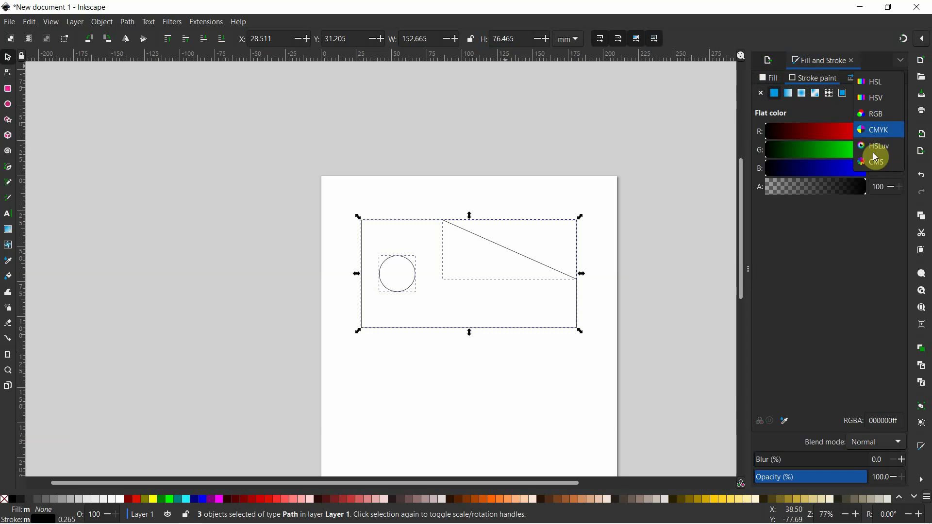
click(891, 202)
click(882, 117)
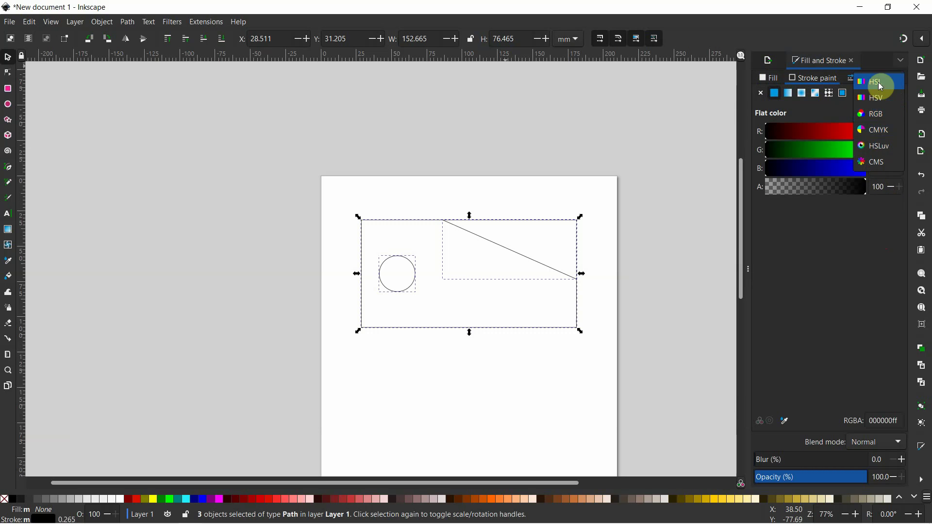
click(882, 119)
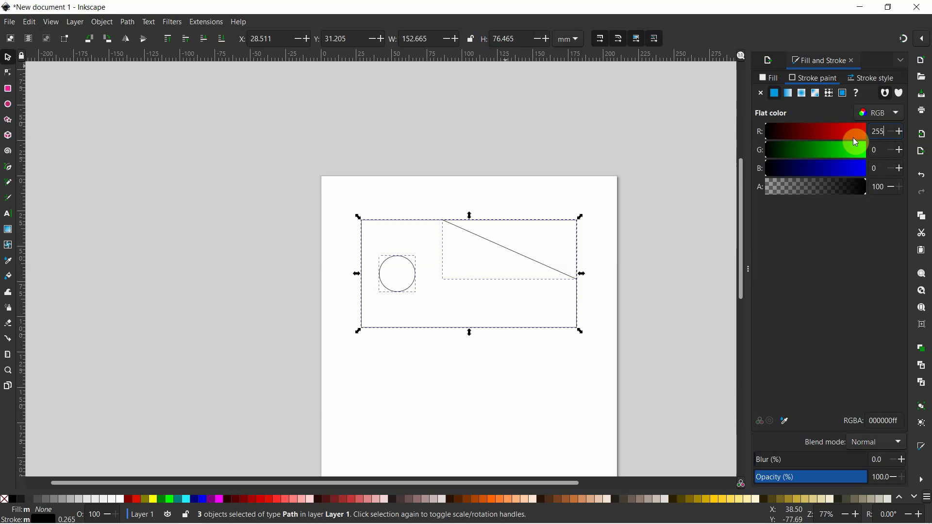
click(878, 130)
key(Return)
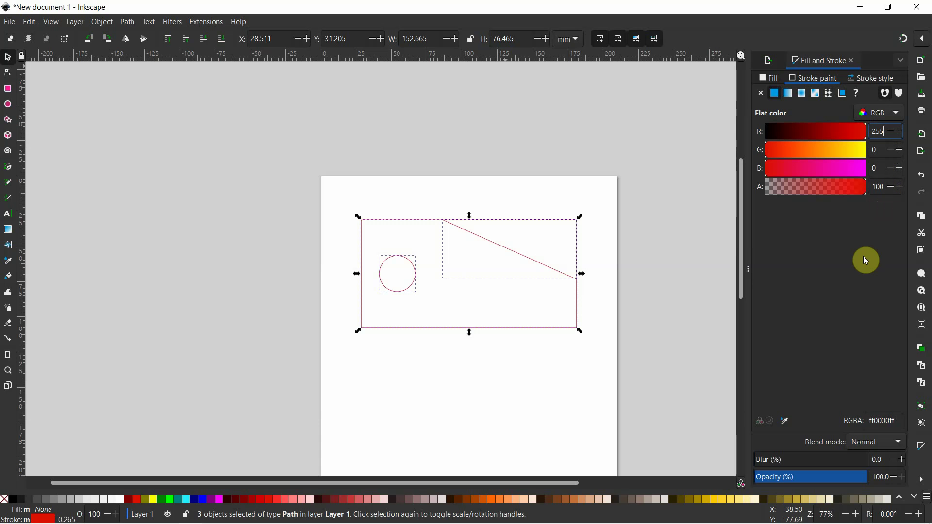
click(660, 296)
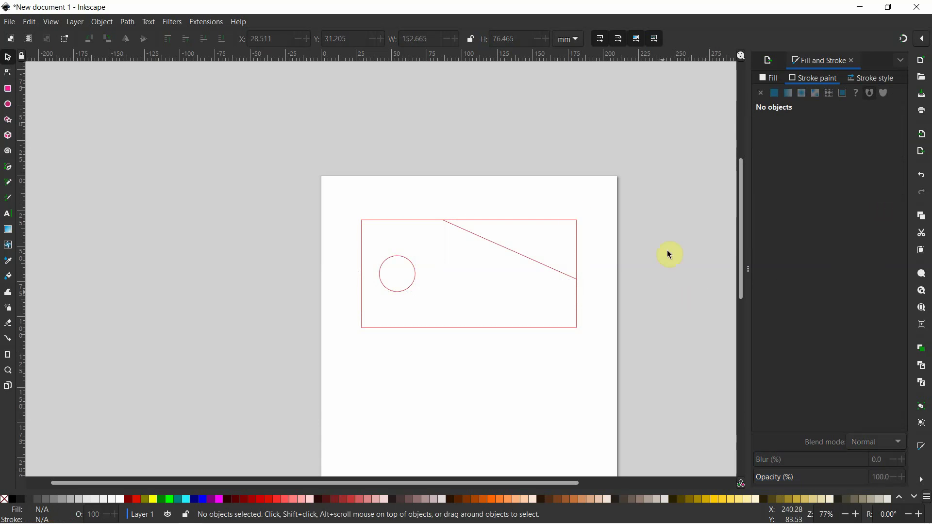
Set the stroke width of the rectangle, circle and diagonal line to 0.001 in
mouse_move(296, 145)
mouse_down()
mouse_move(567, 354)
mouse_move(642, 383)
mouse_up()
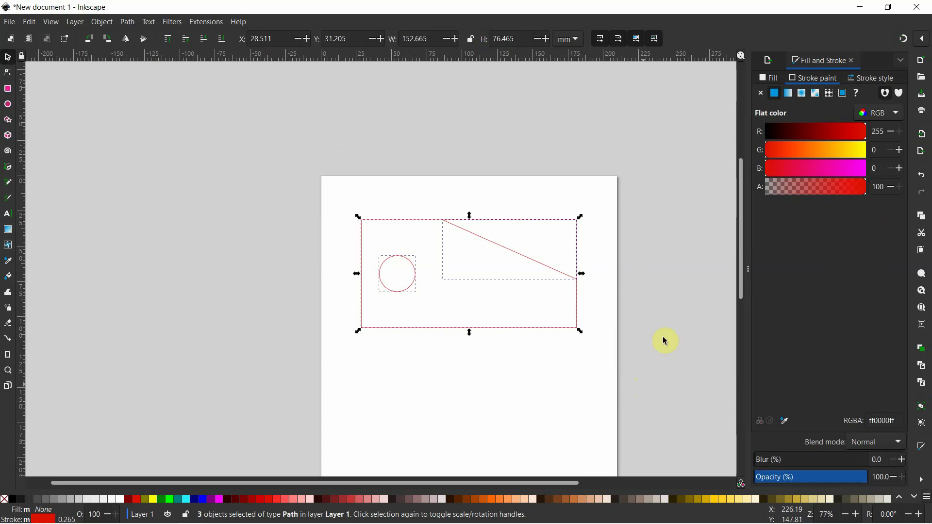
click(876, 78)
click(808, 100)
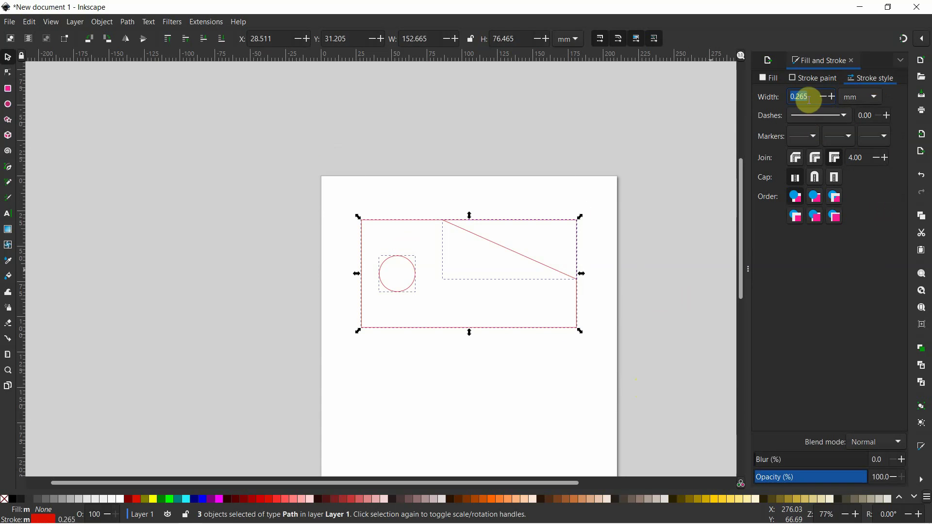
click(860, 98)
click(857, 54)
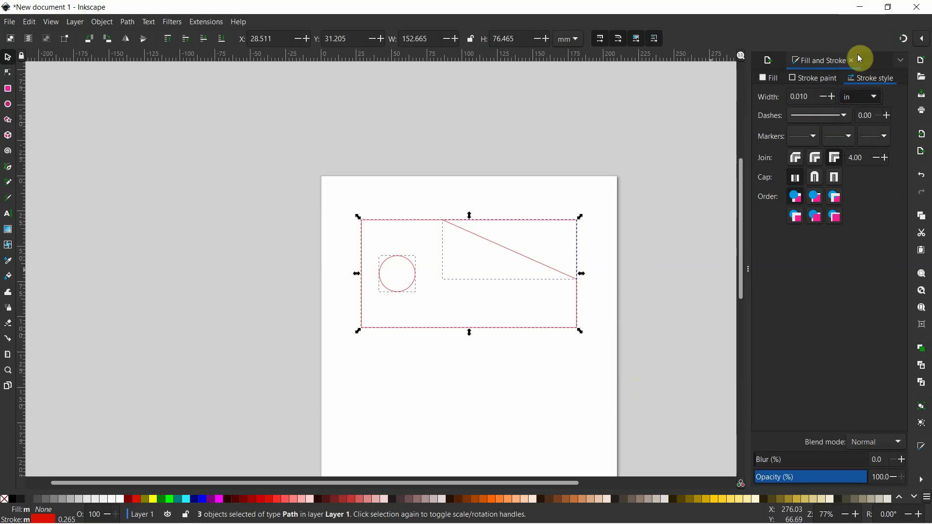
click(801, 97)
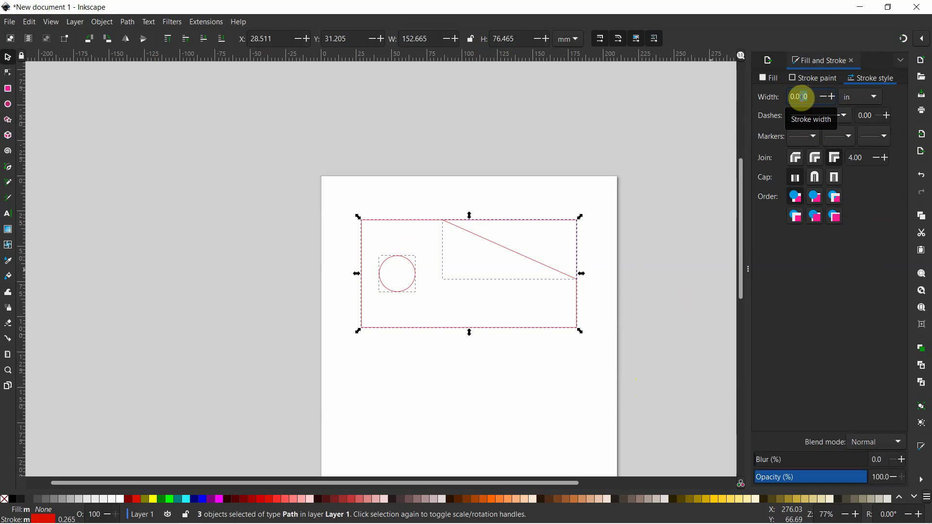
key(Delete)
key(Delete)
text(01)
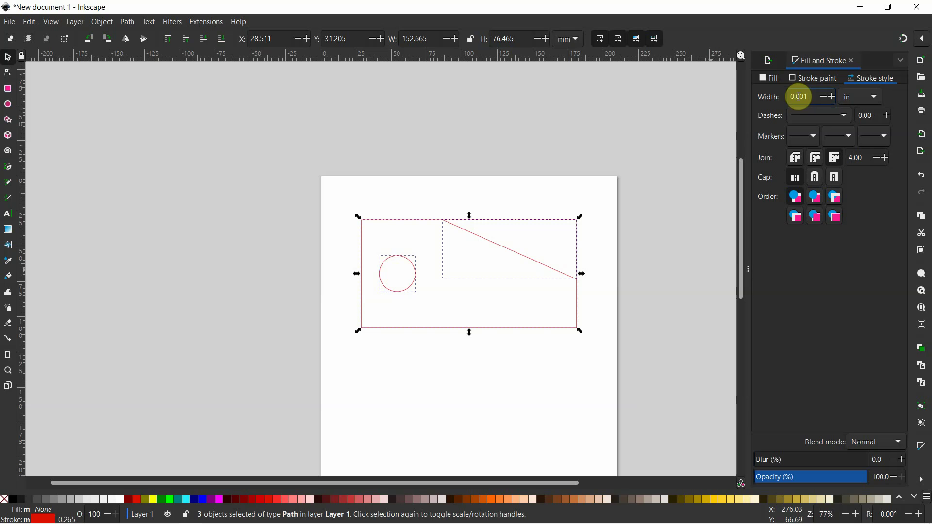
key(Return)
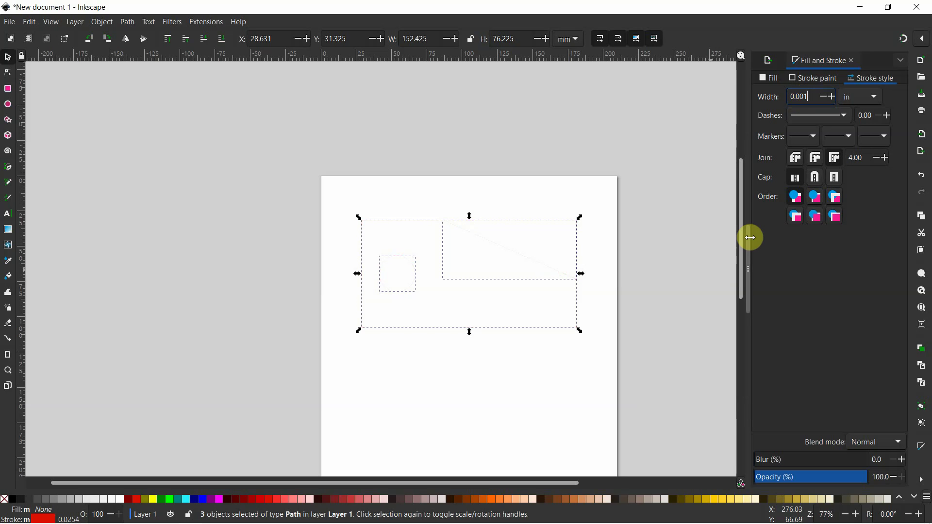
click(536, 251)
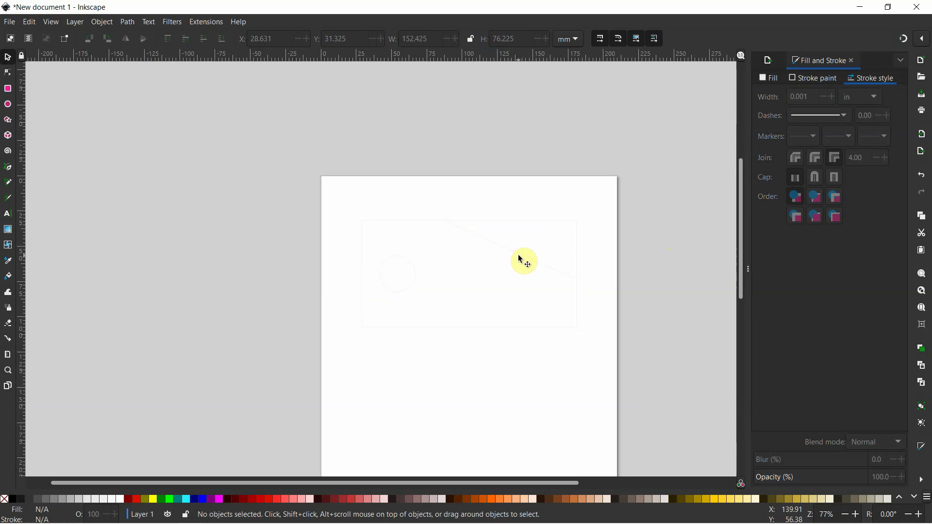
Select the diagonal line and set its stroke to R 0, B 255 (0000ffff)
click(522, 261)
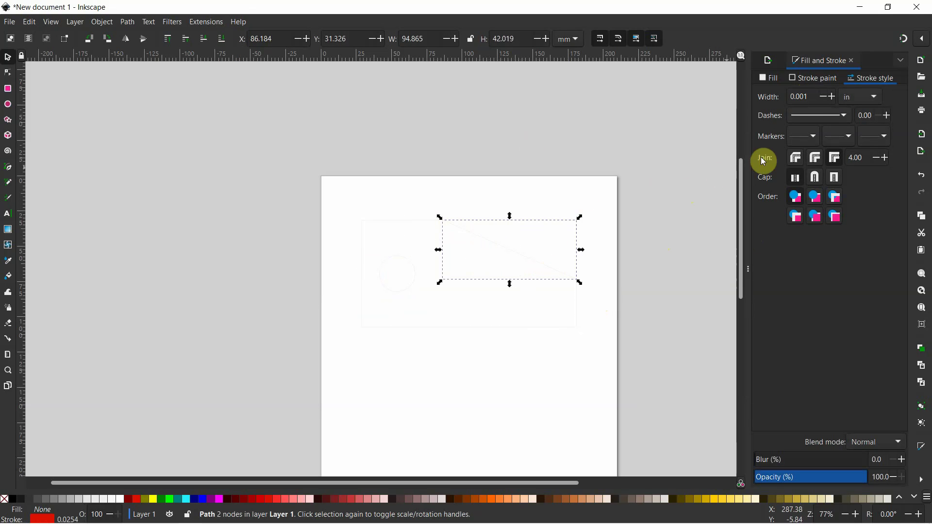
click(813, 81)
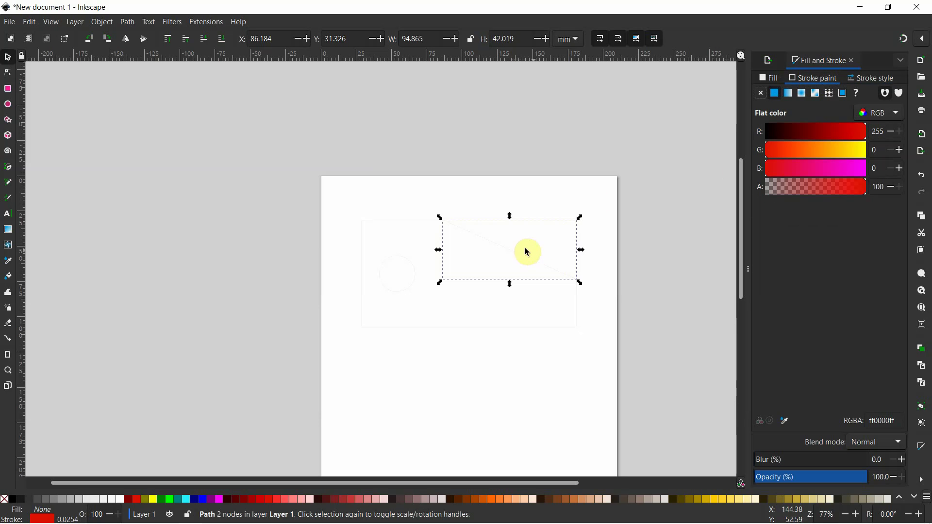
click(883, 131)
drag(884, 132, 874, 132)
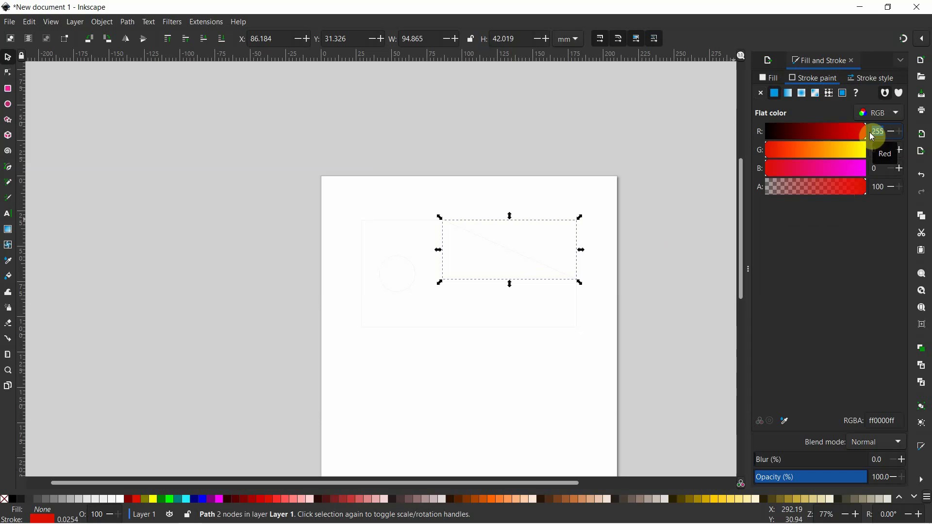
text(0)
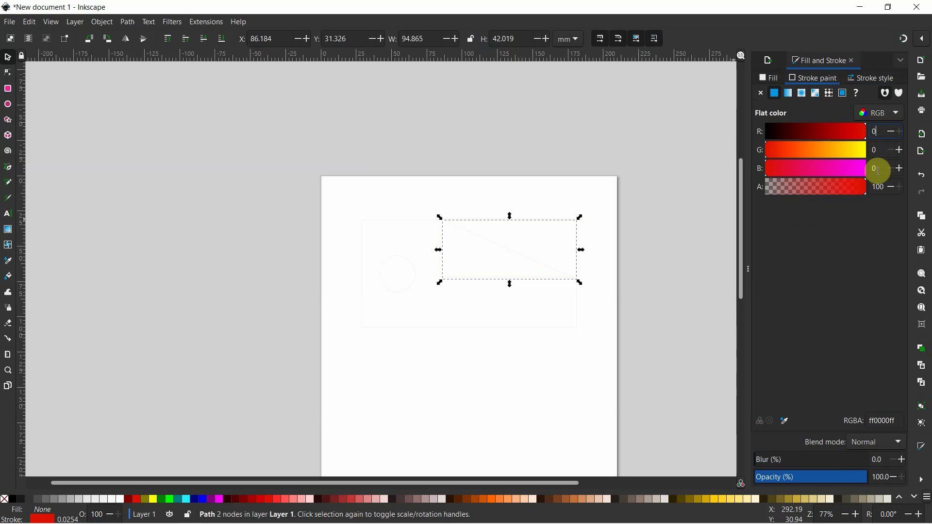
click(873, 172)
text(255)
key(Return)
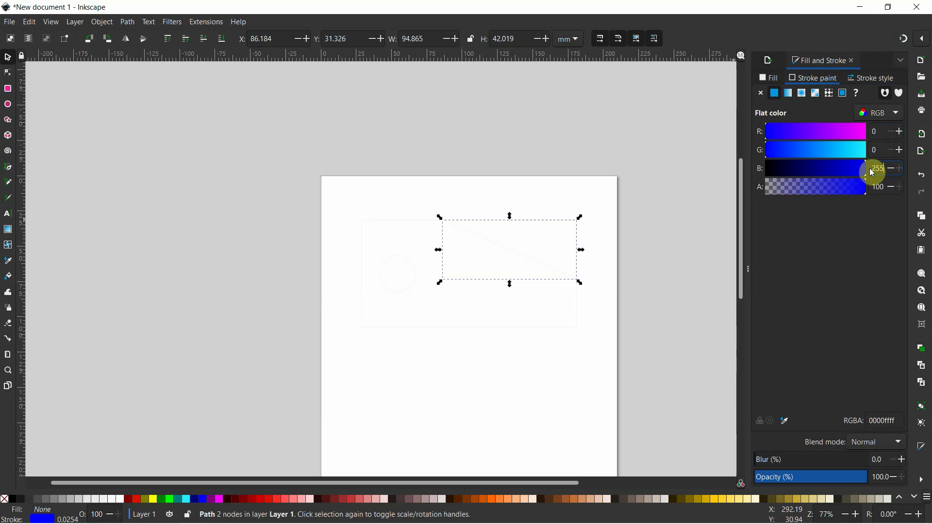
click(665, 278)
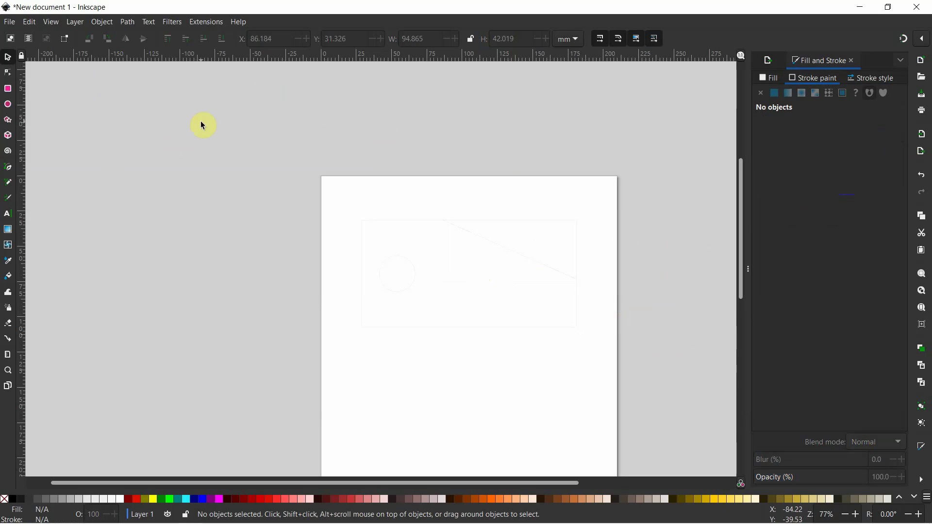
Save the drawing as a PDF named blade.pdf, accepting the default PDF output options
click(16, 25)
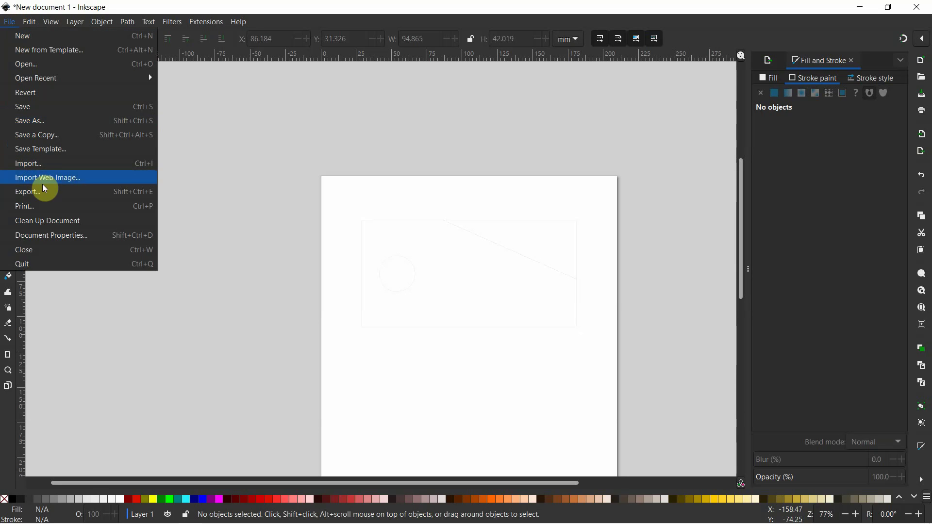
click(47, 121)
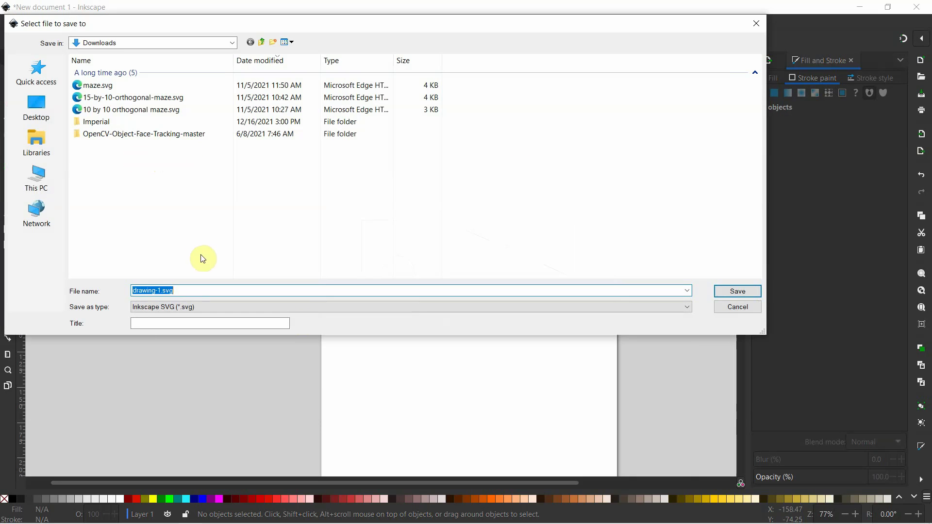
click(406, 306)
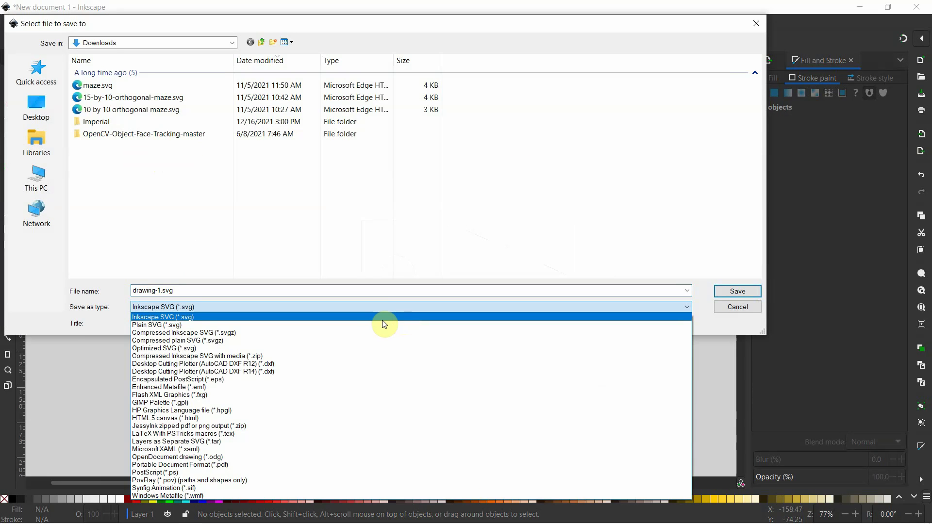
click(381, 464)
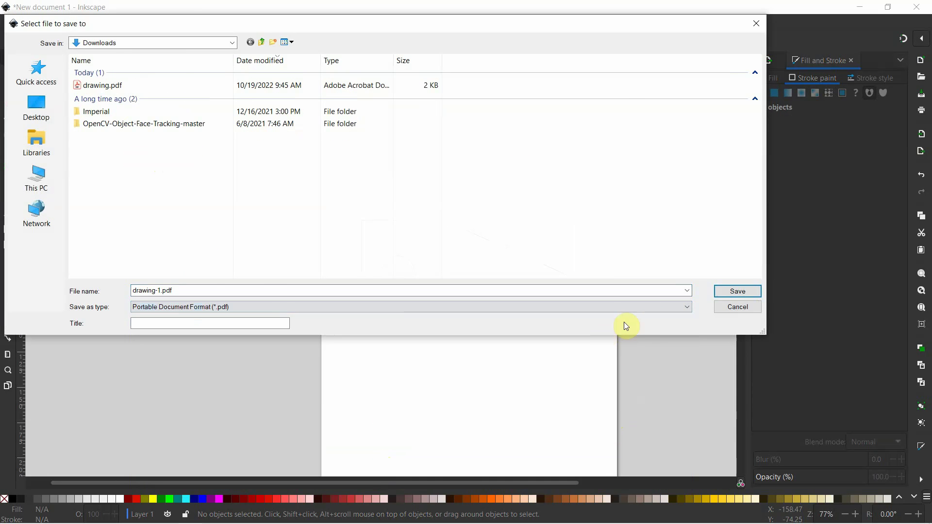
double_click(158, 291)
drag(161, 291, 125, 289)
text(blade)
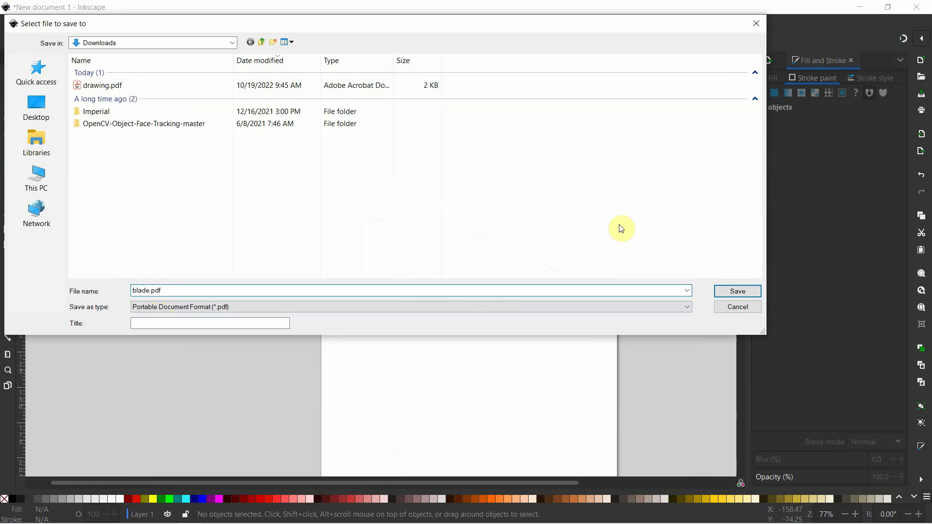
click(736, 291)
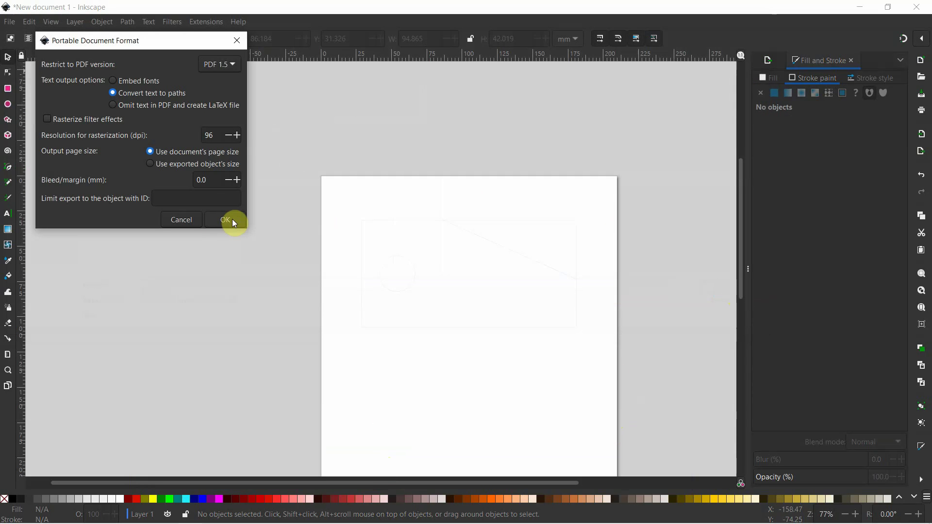
click(228, 219)
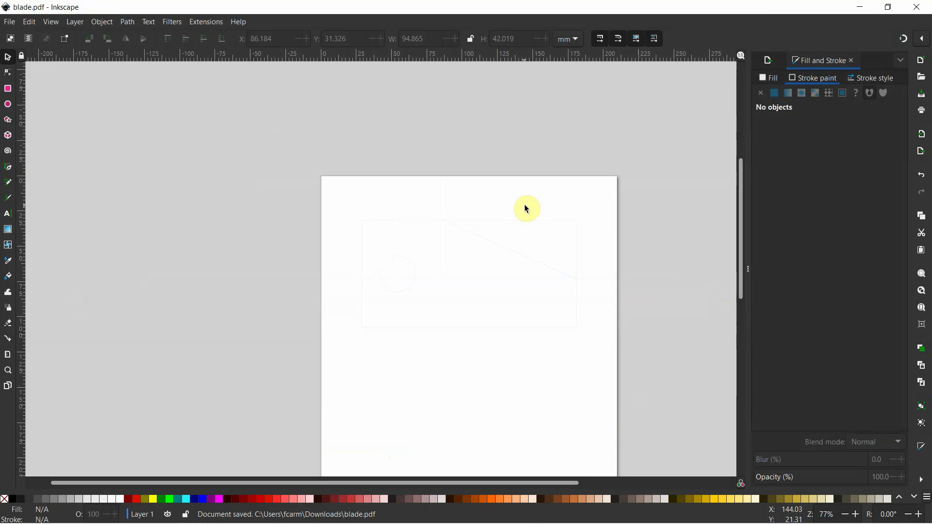
Close Inkscape without saving an SVG copy and minimize Fusion 360 to reveal the desktop
click(922, 8)
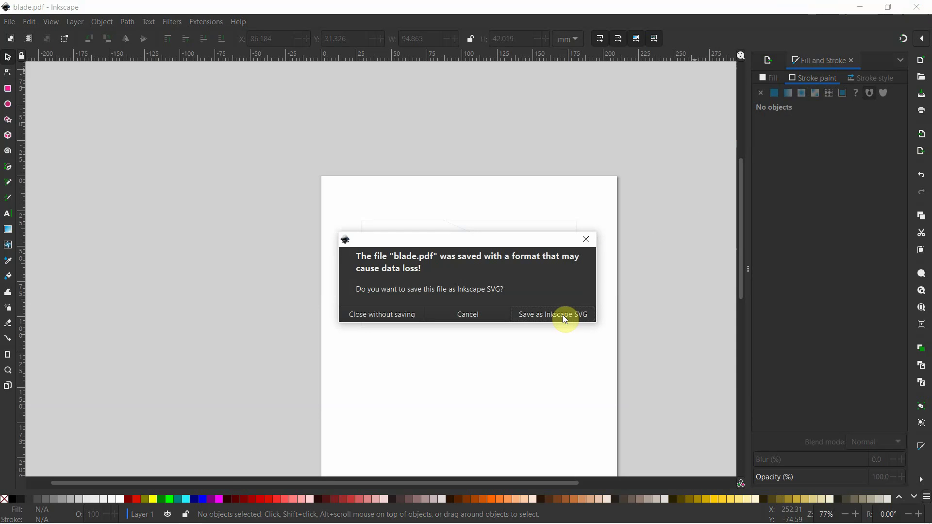
click(394, 316)
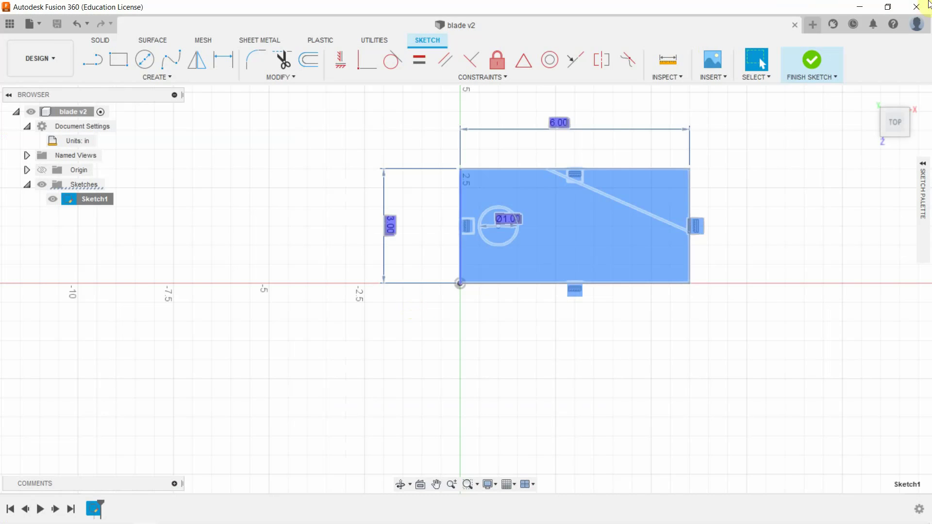
click(858, 6)
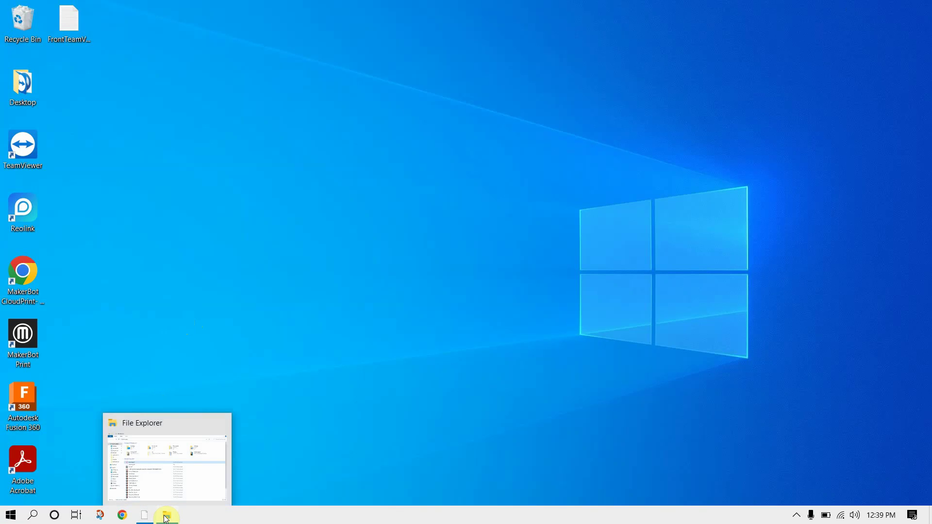
In File Explorer's Quick access, select blade.pdf under Recent files
click(166, 517)
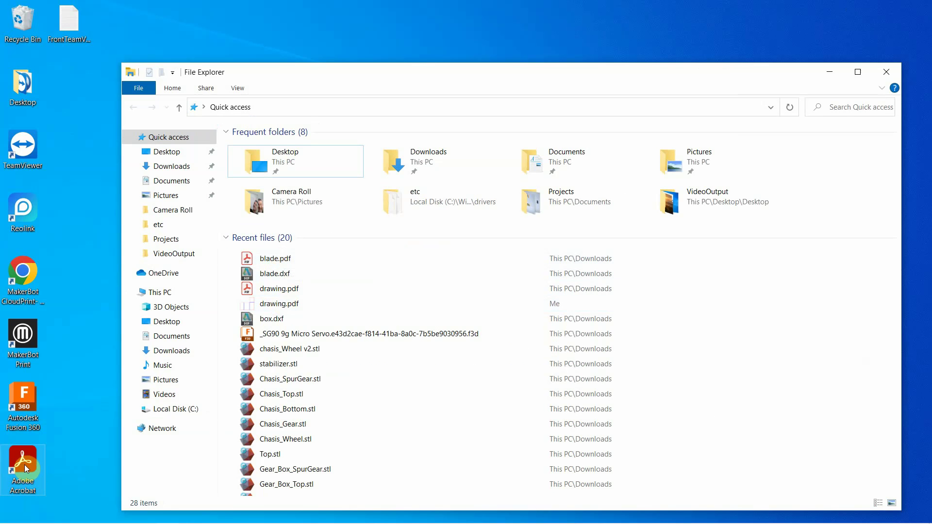
click(84, 414)
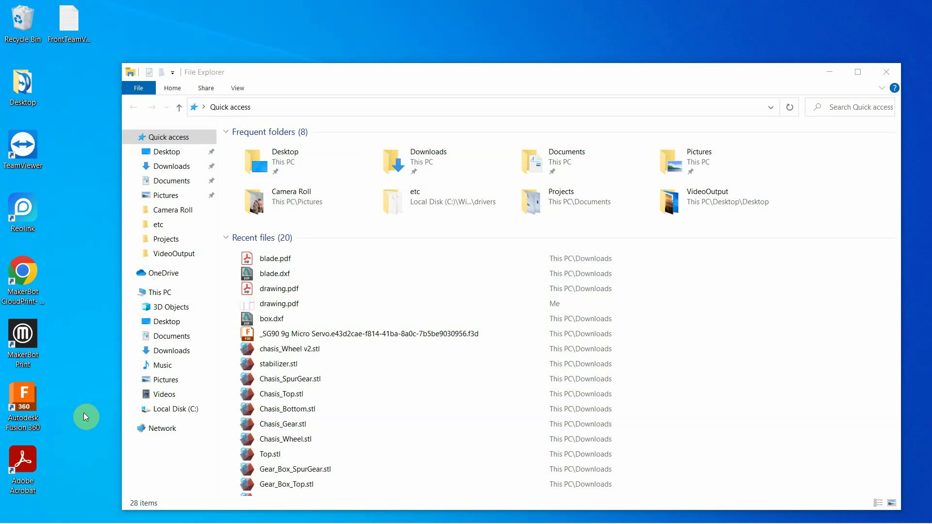
click(269, 264)
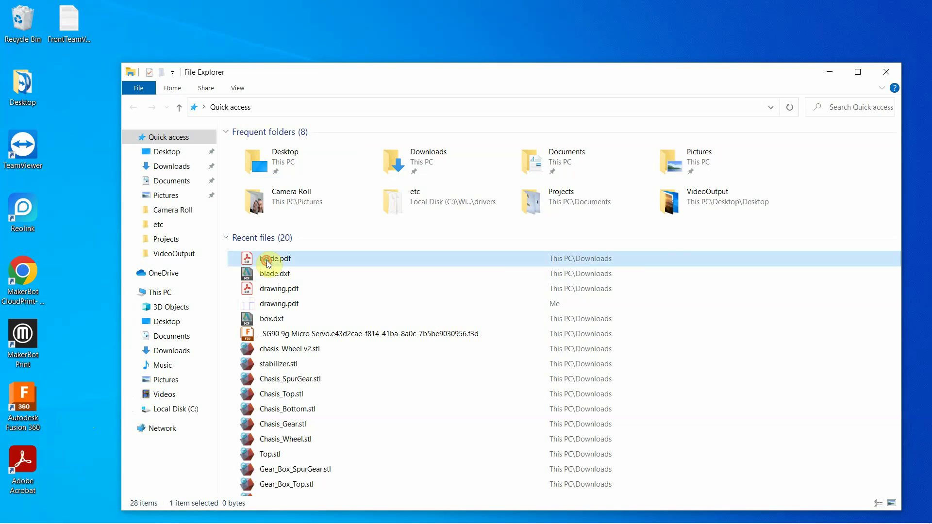
Open blade.pdf maximized in Acrobat Reader and print it to the VLS6.60 laser
double_click(268, 263)
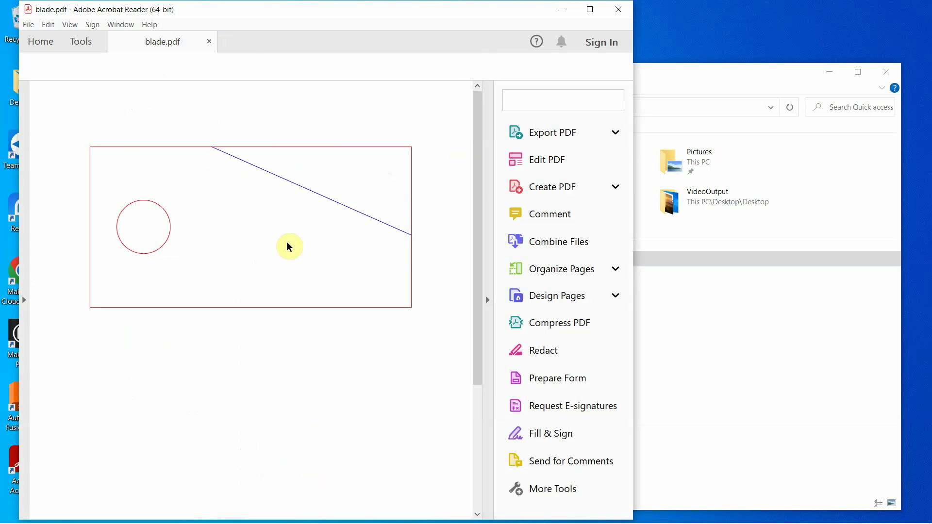
double_click(483, 18)
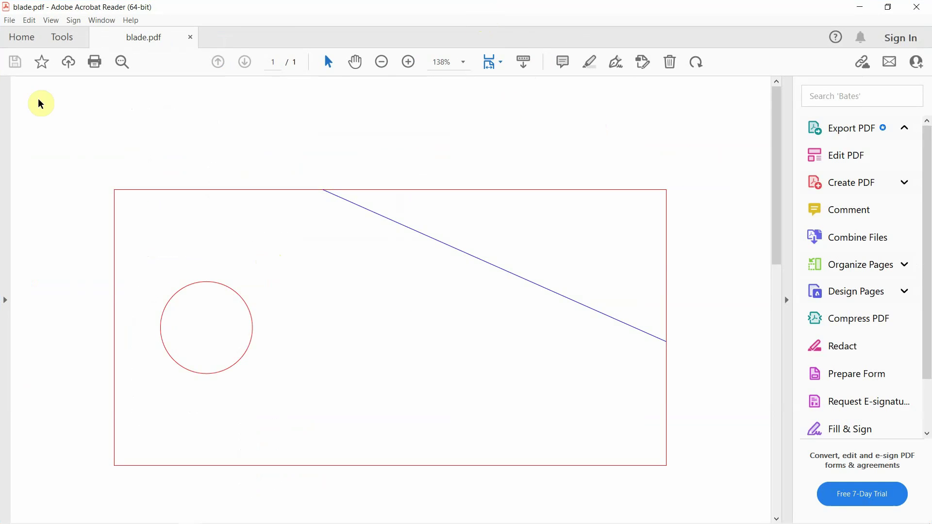
click(10, 20)
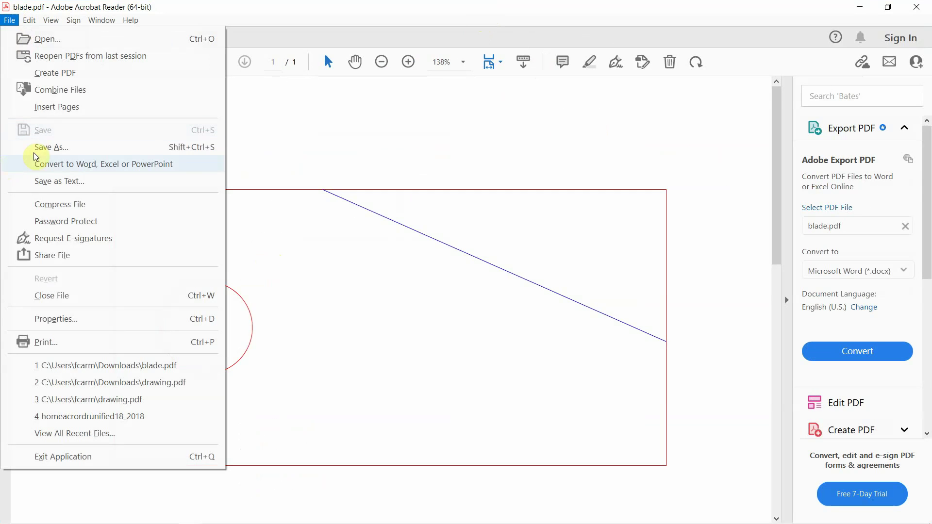
click(122, 346)
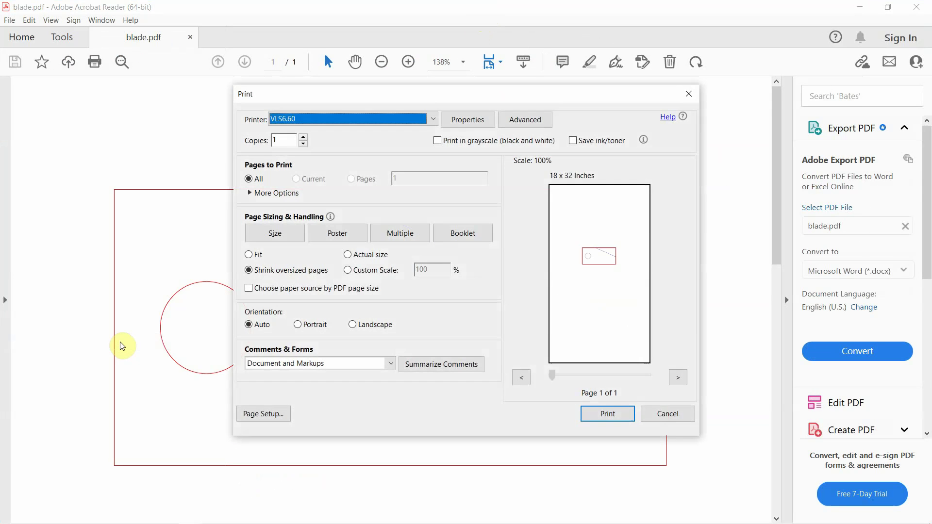
click(431, 119)
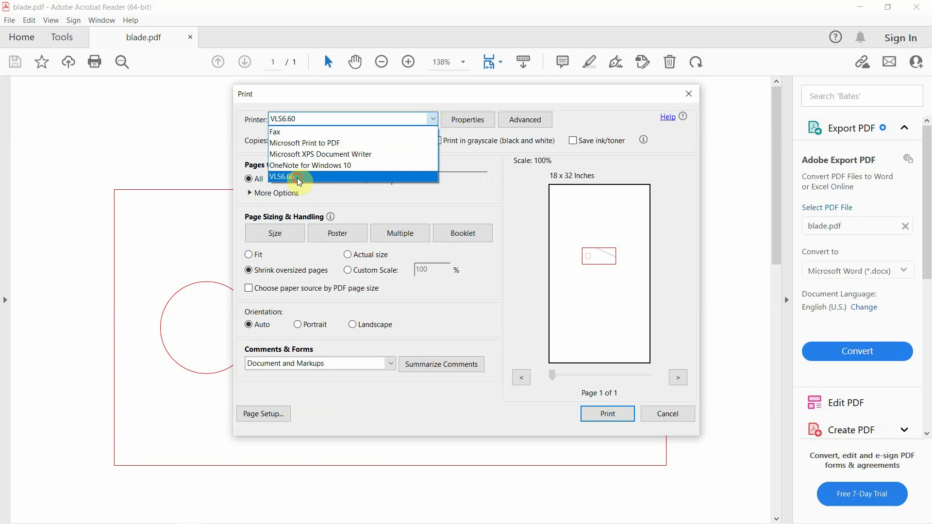
click(299, 181)
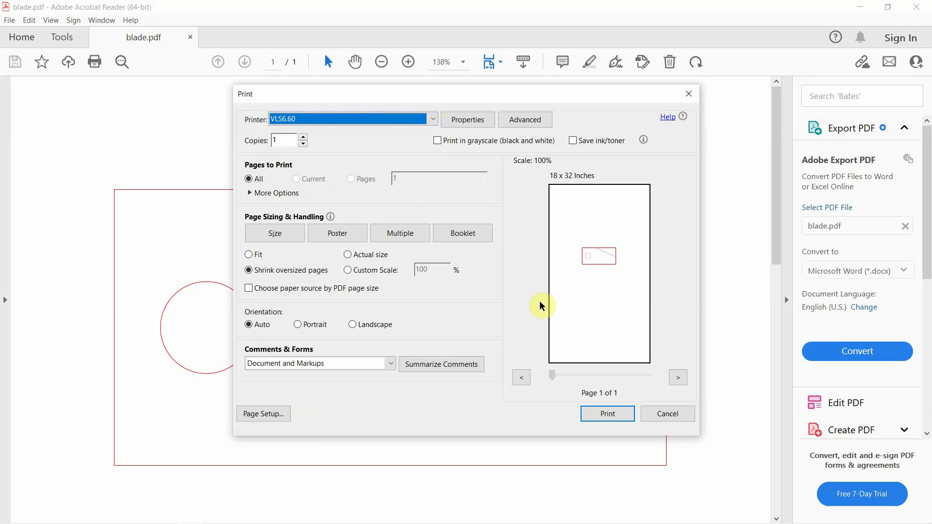
click(619, 415)
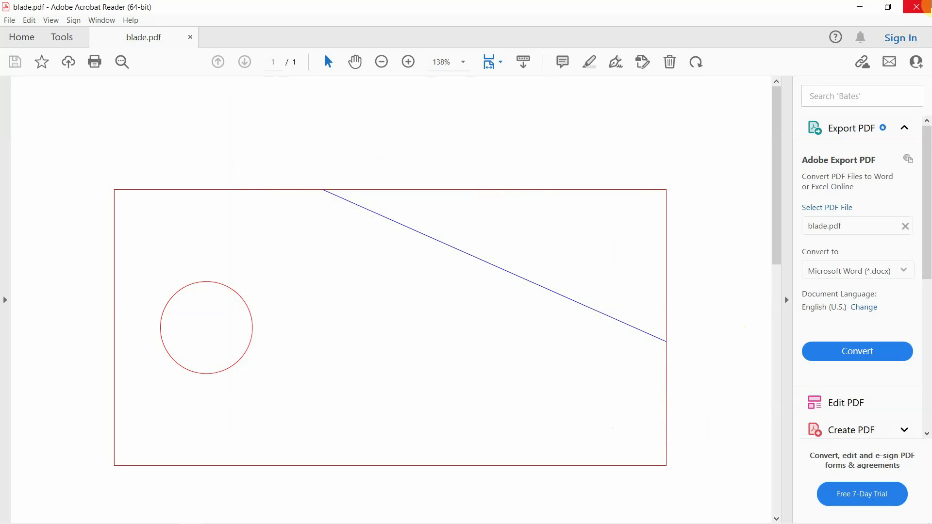
Close Acrobat Reader and minimize File Explorer to clear the desktop
click(915, 6)
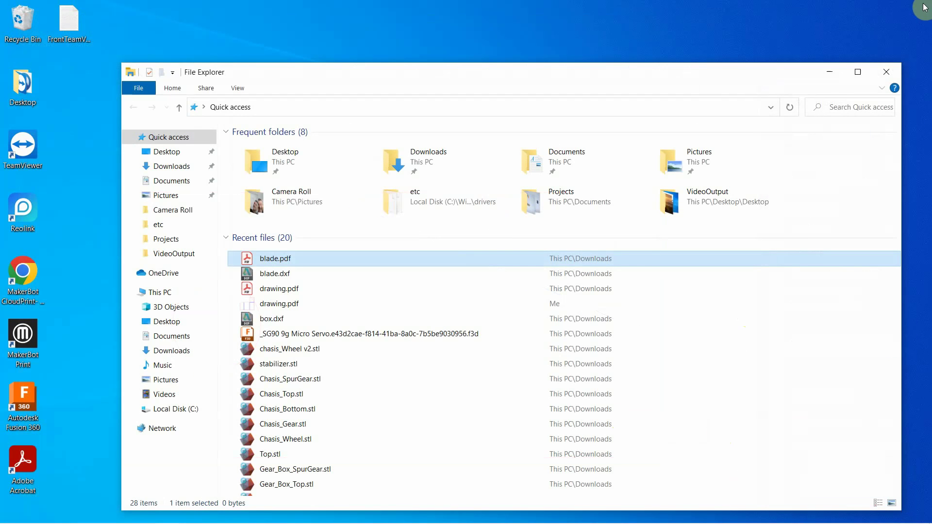
click(825, 72)
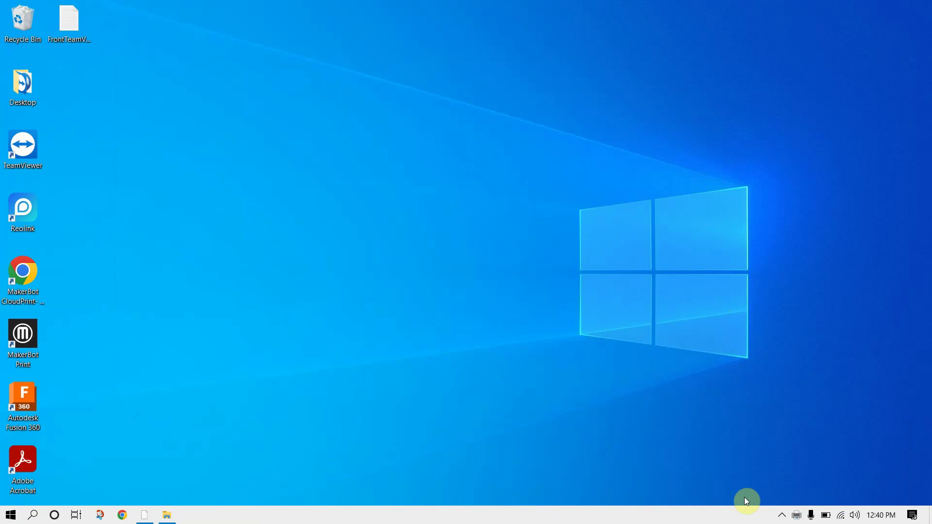
click(783, 516)
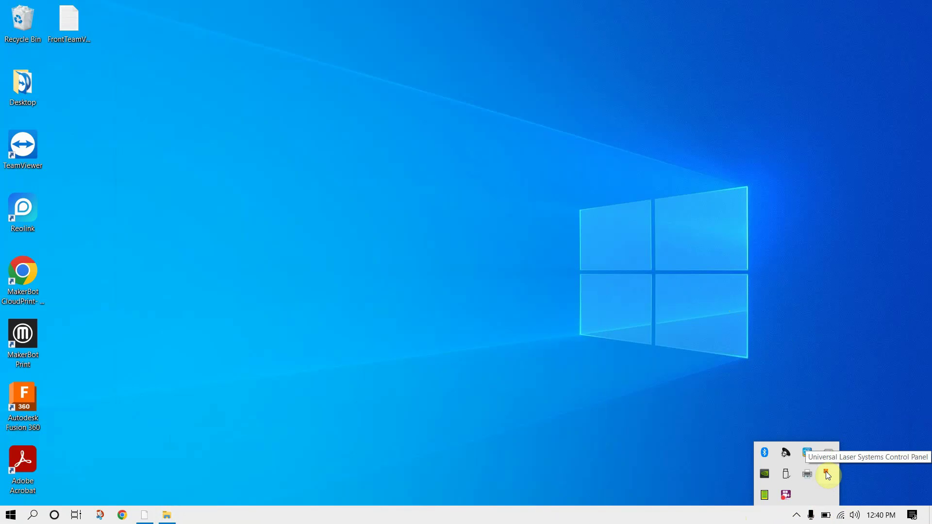
click(176, 481)
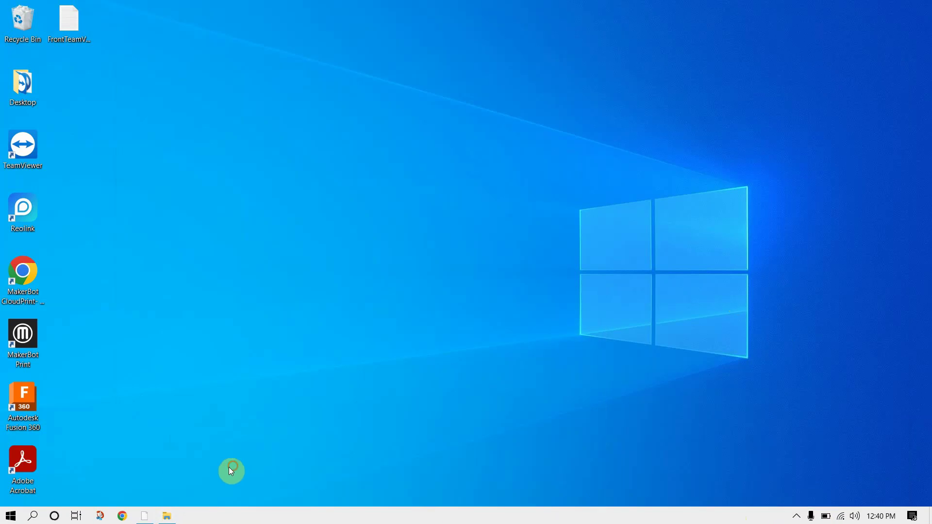
Launch UCP from the Universal Laser Systems folder in the Start menu
click(11, 518)
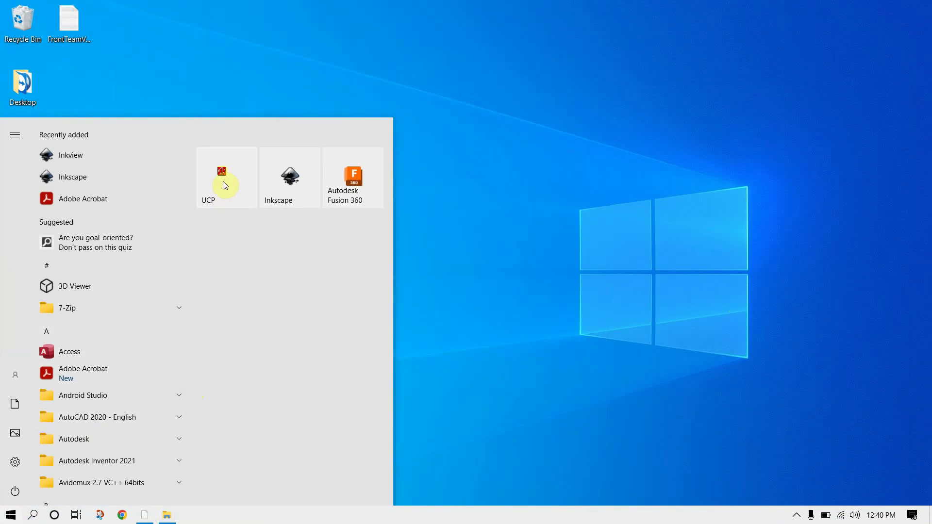
scroll(133, 340, down, 10)
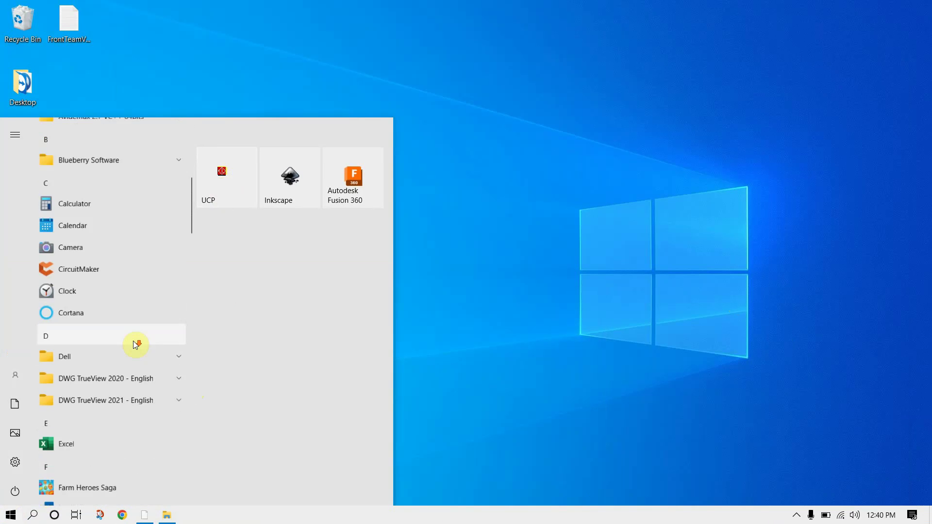
scroll(133, 341, down, 6)
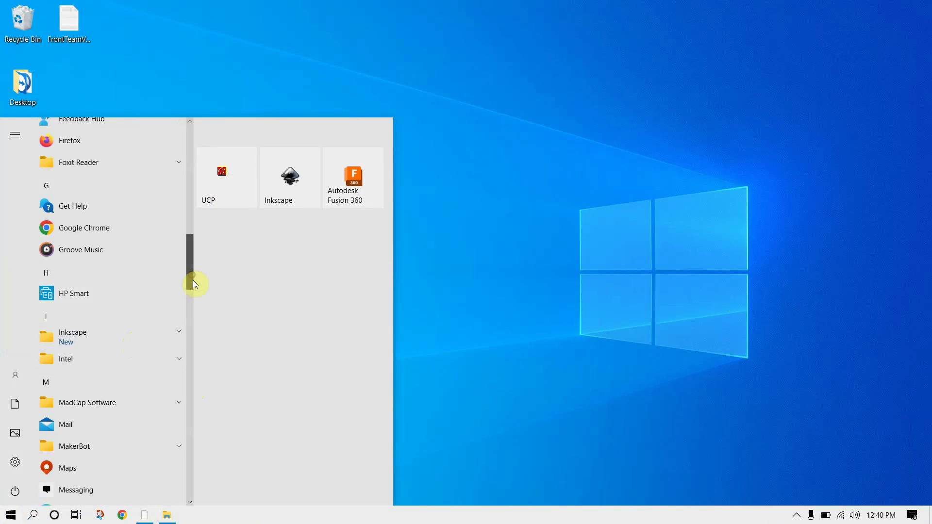
drag(193, 287, 196, 438)
click(177, 320)
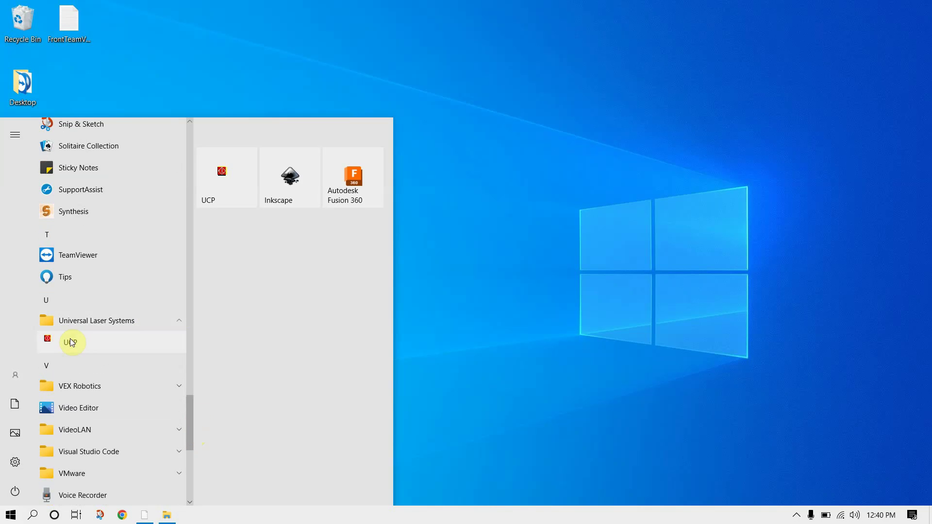
click(238, 275)
click(229, 187)
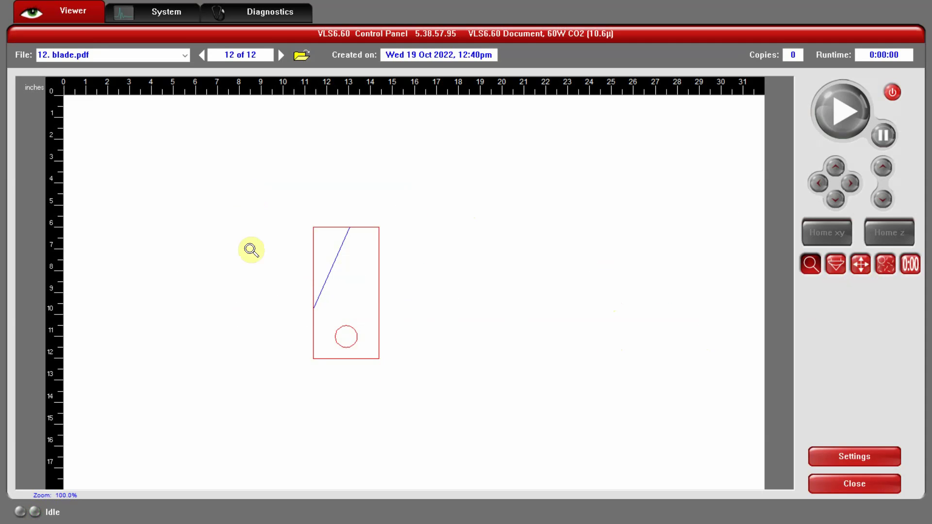
Relocate the blade job to the bed's top-left corner, at X 2.168", Y 3.580"
click(861, 264)
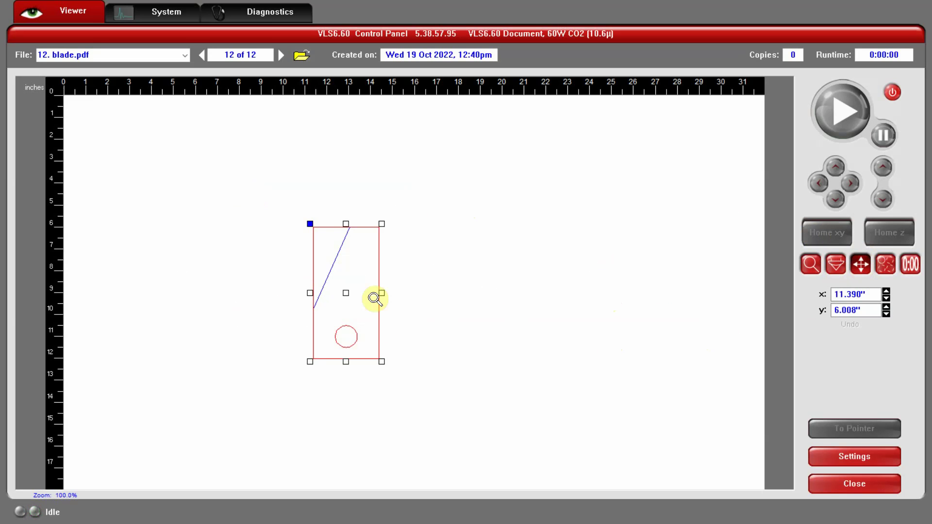
drag(344, 295, 114, 172)
scroll(216, 201, up, 1)
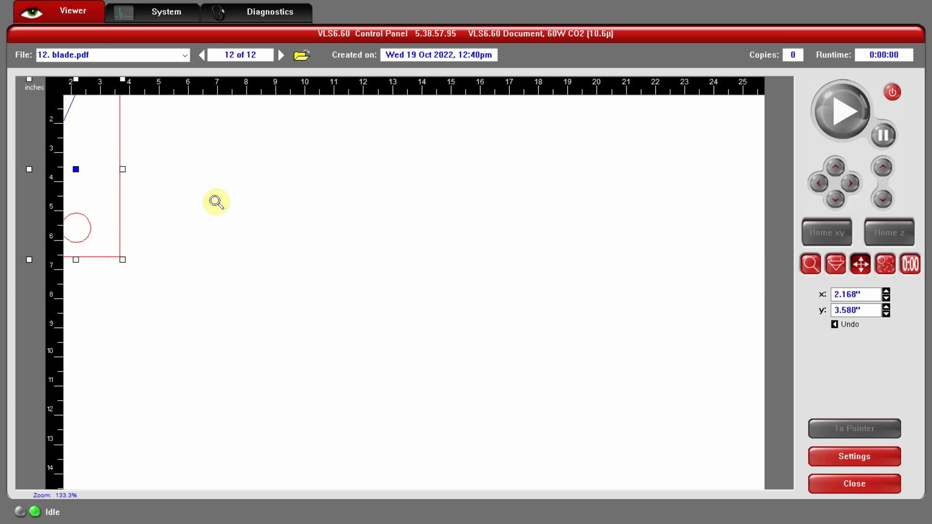
scroll(216, 202, down, 1)
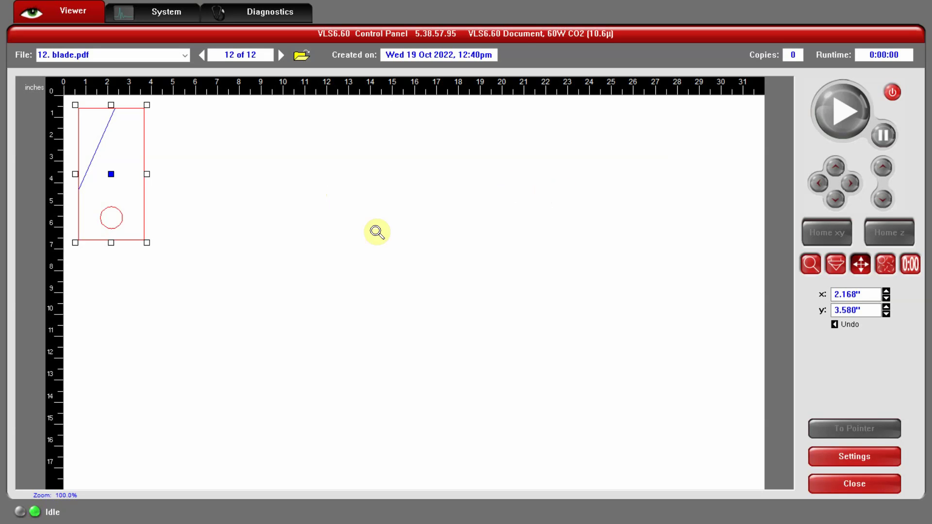
Open the job's laser settings on the Manual Control tab and select the Red colour
click(875, 458)
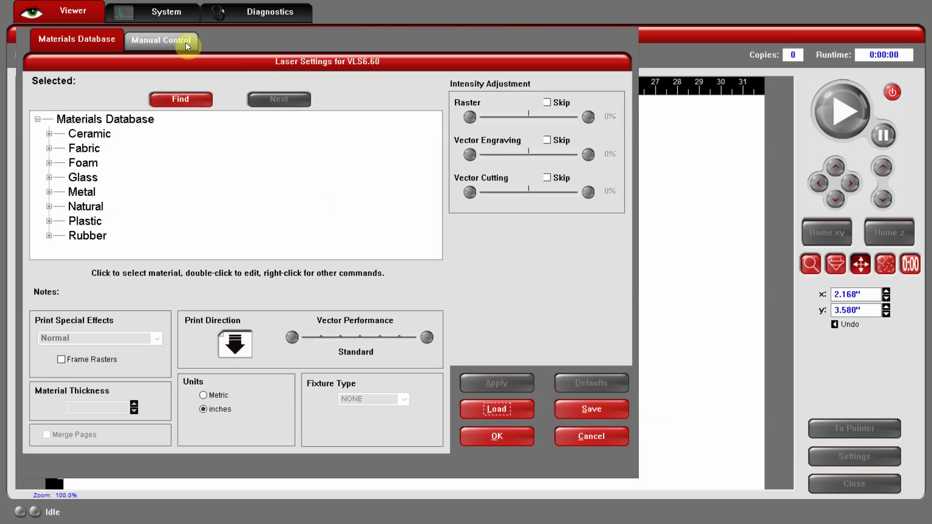
click(186, 45)
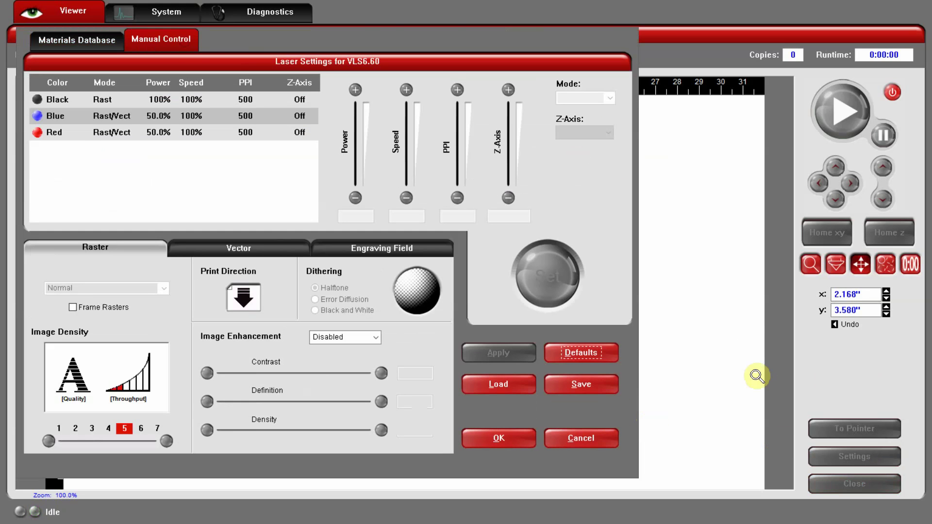
click(588, 438)
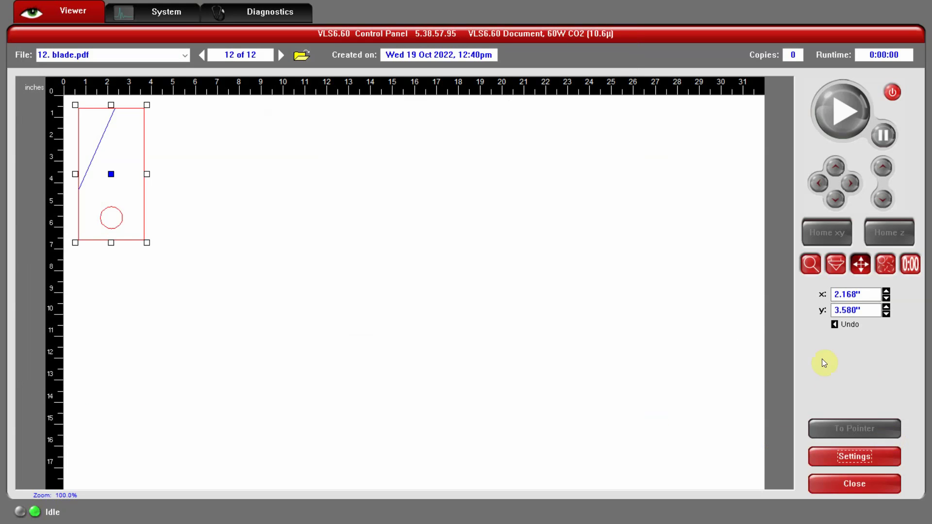
click(863, 460)
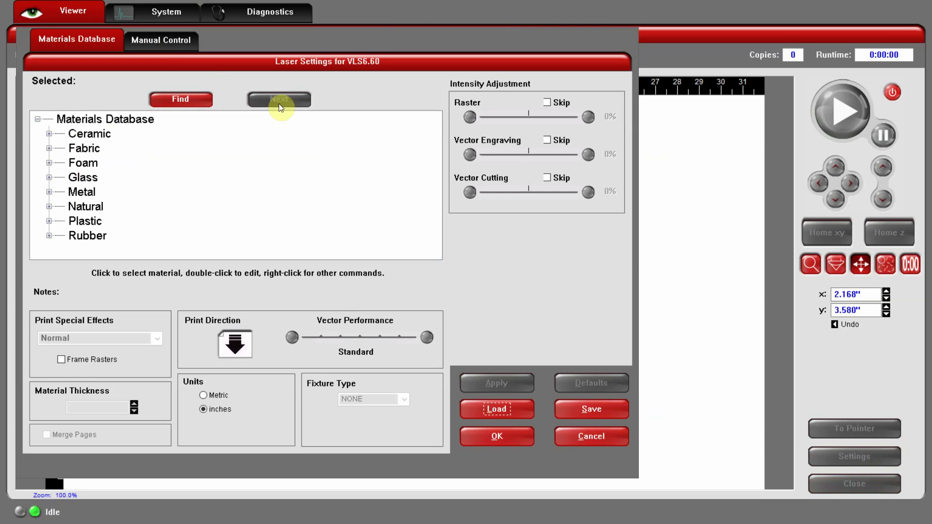
click(165, 42)
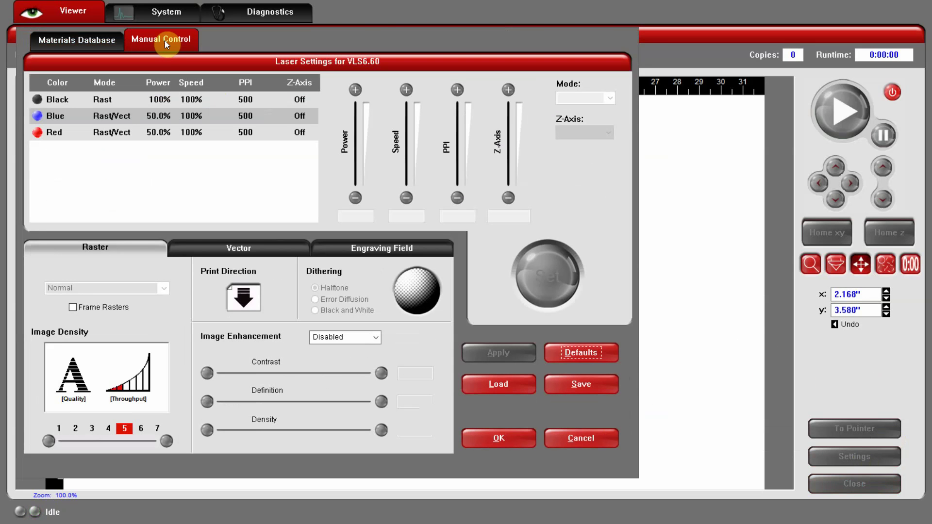
click(272, 42)
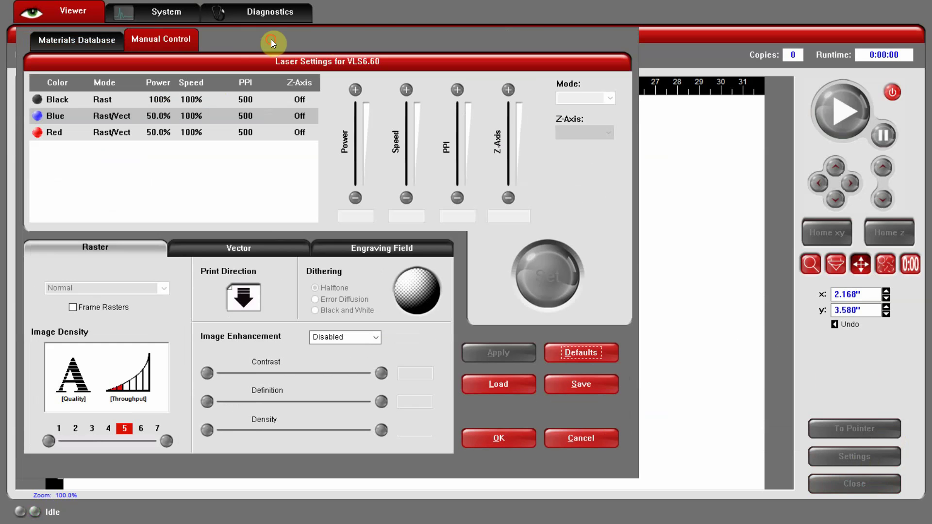
click(70, 139)
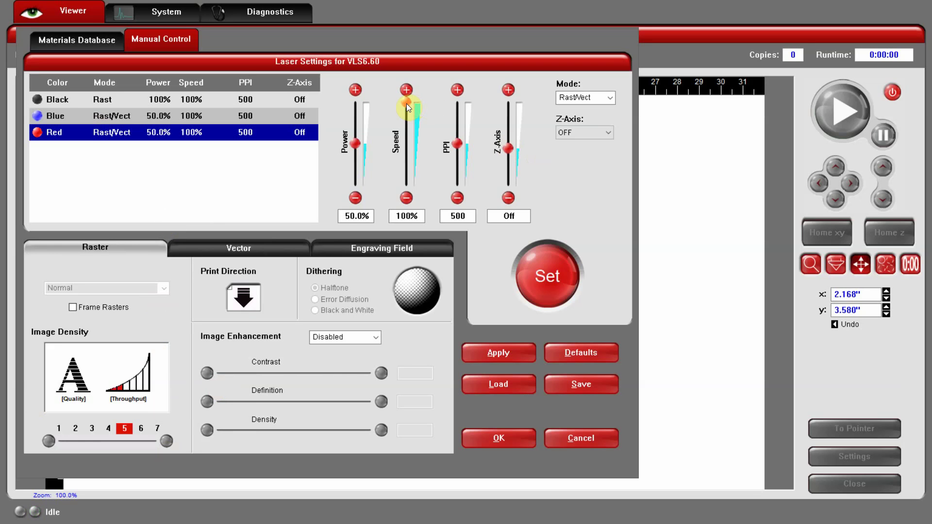
Set Red to 94.5% power, 26% speed and 588 PPI
drag(408, 108, 407, 165)
drag(356, 143, 355, 106)
drag(460, 145, 462, 121)
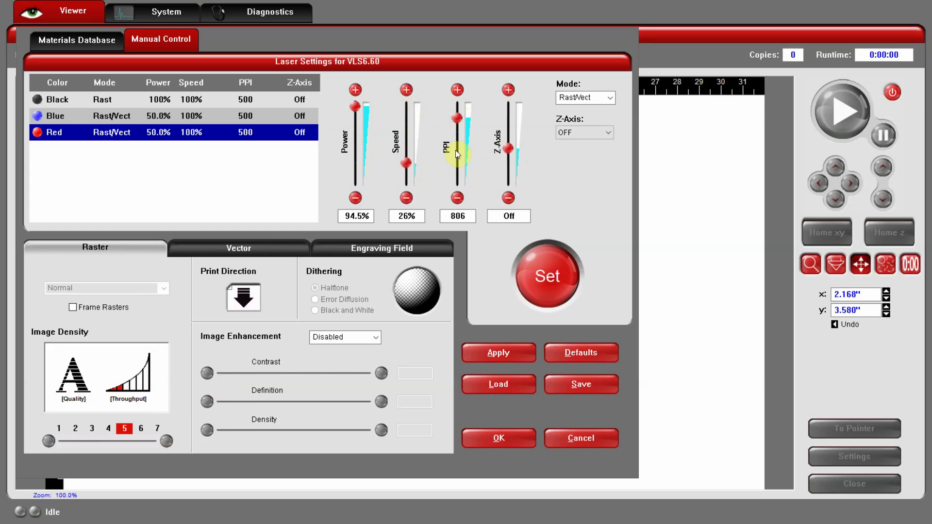
click(460, 143)
click(461, 143)
scroll(461, 144, up, 1)
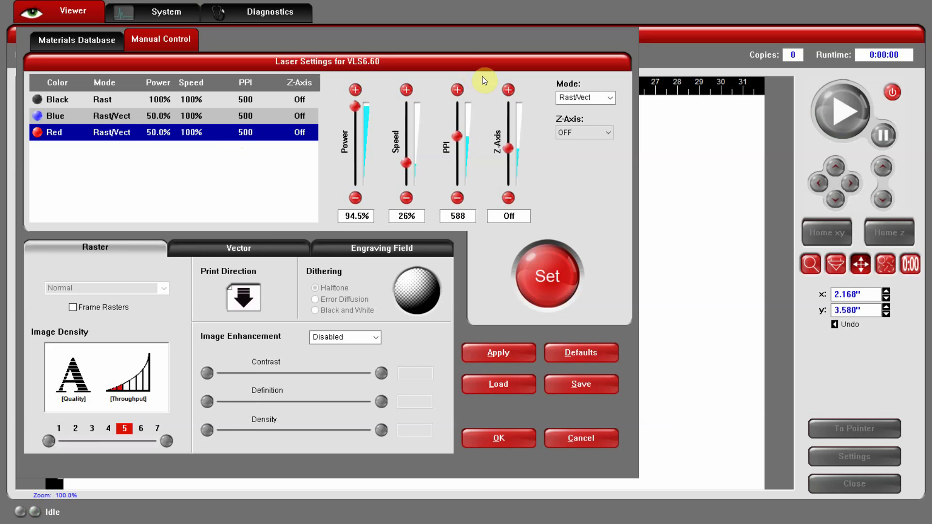
Apply the Red values, then set Blue's speed to 49% and apply it
click(566, 266)
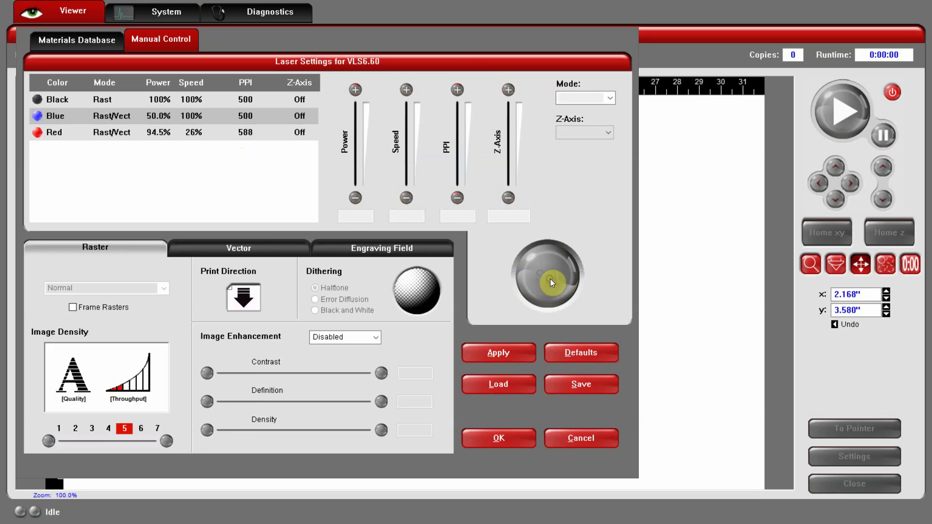
click(54, 116)
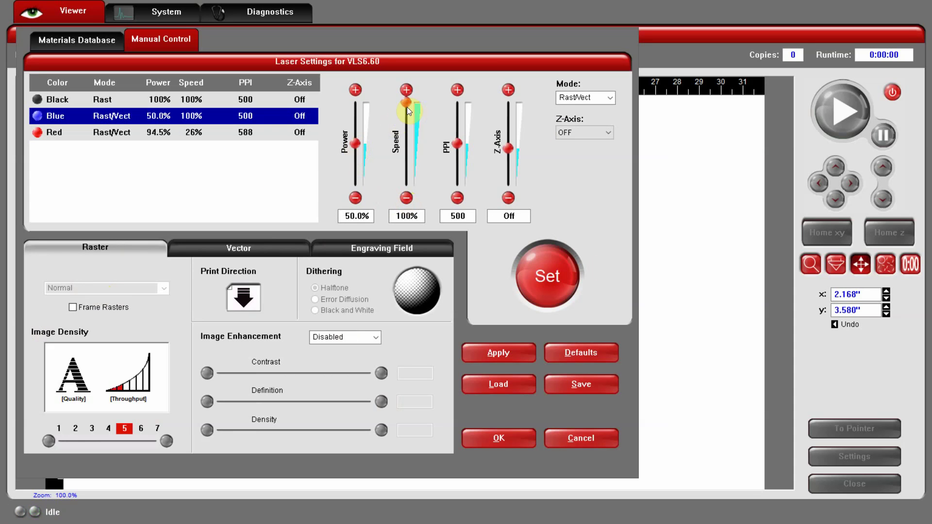
drag(406, 108, 408, 146)
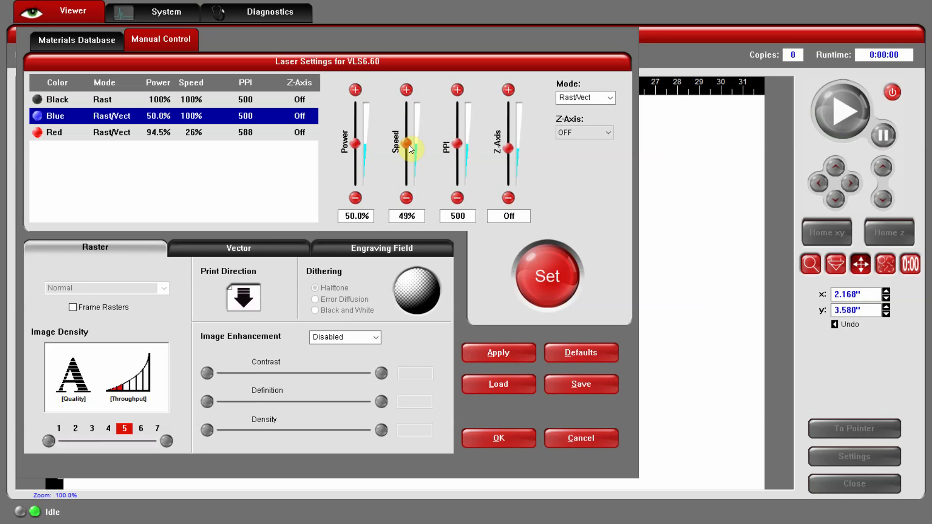
click(549, 266)
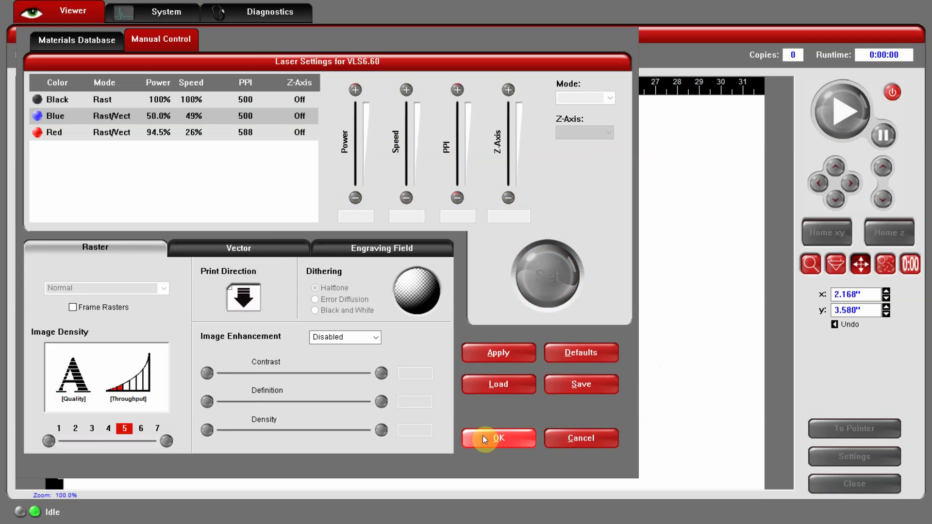
Confirm the Laser Settings dialog with OK to keep the red and blue values
click(483, 435)
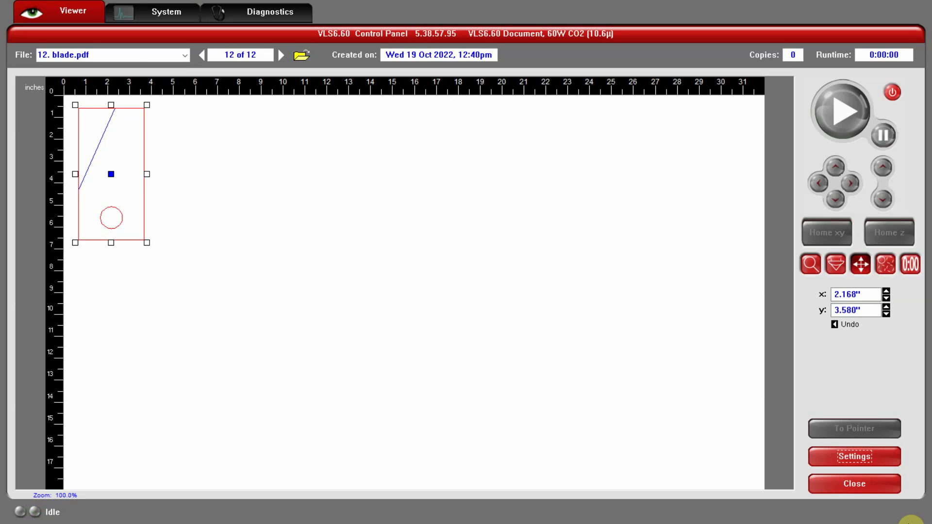
Switch on the VLS6.60 engraver from the control panel's power button
click(890, 91)
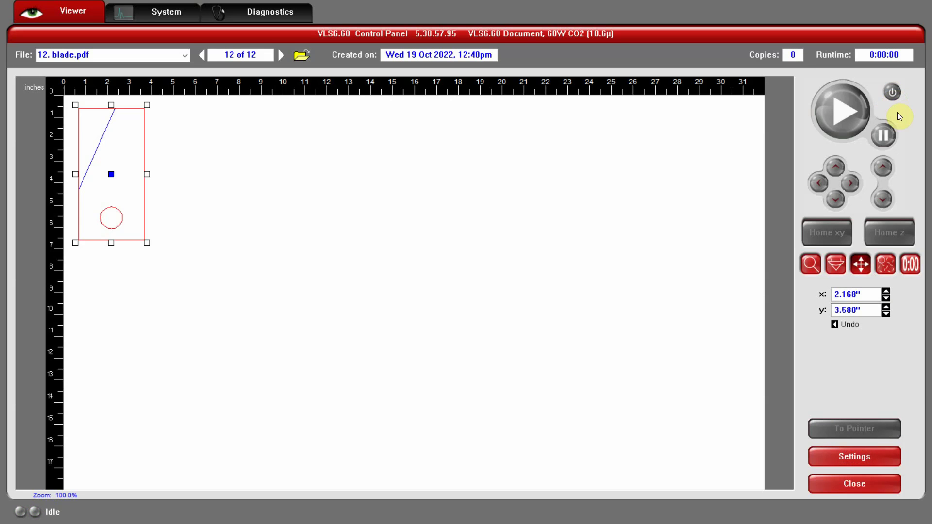